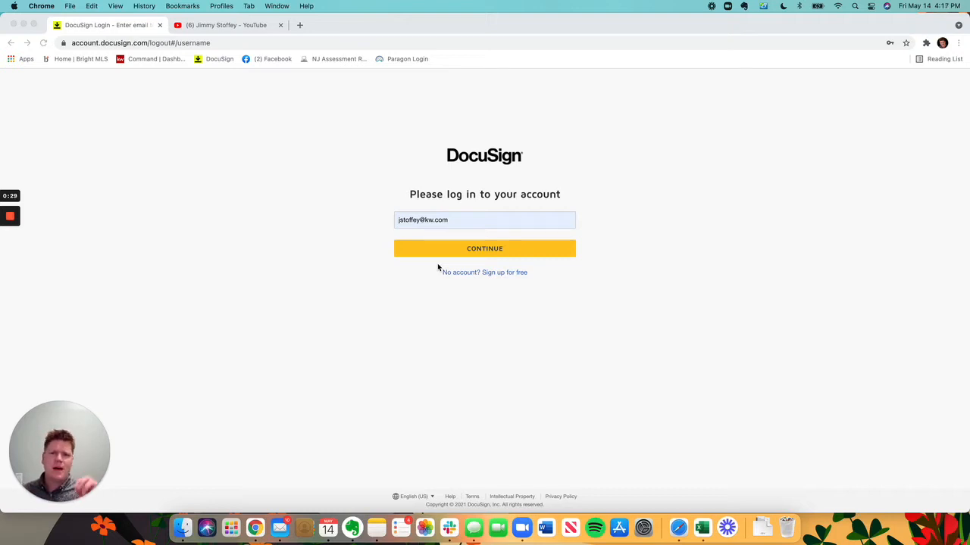
Step: Log in to the DocuSign account with the saved e-mail address and password
left_click(665, 243)
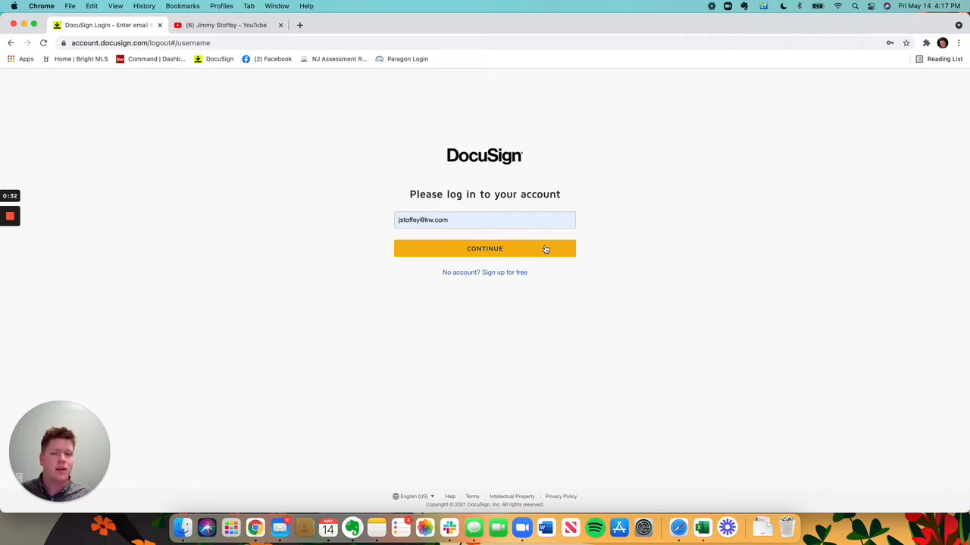
left_click(545, 249)
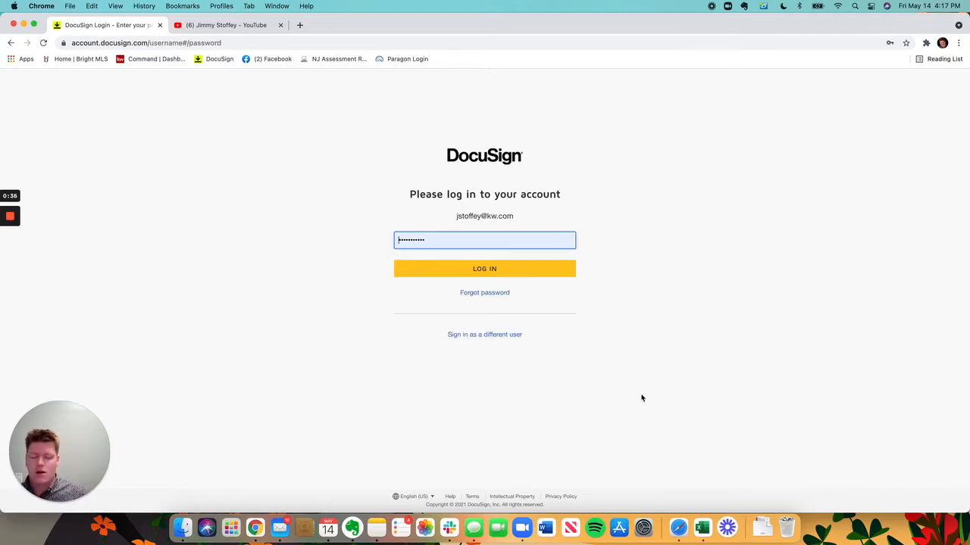
left_click(544, 274)
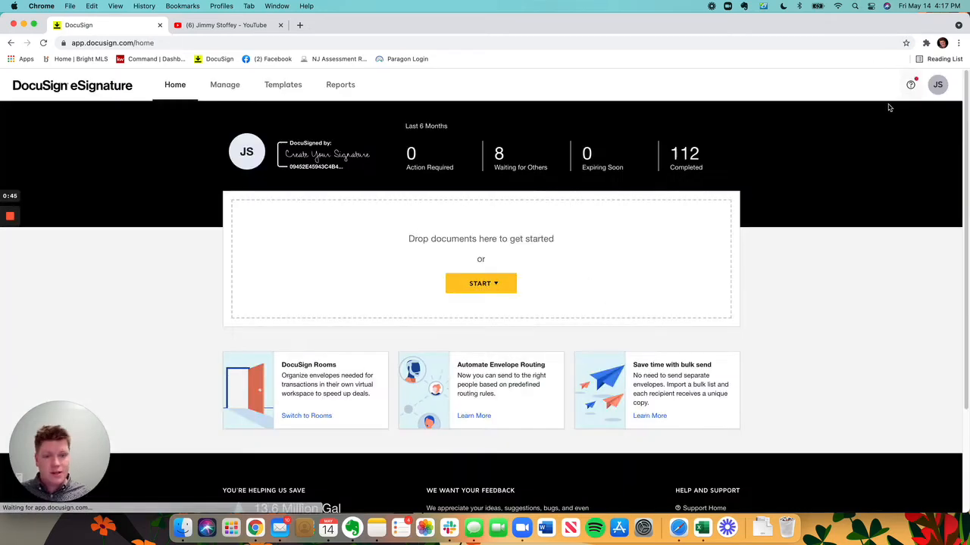
Step: Switch from eSignature to DocuSign Rooms and open the list of active rooms
left_click(935, 89)
left_click(882, 235)
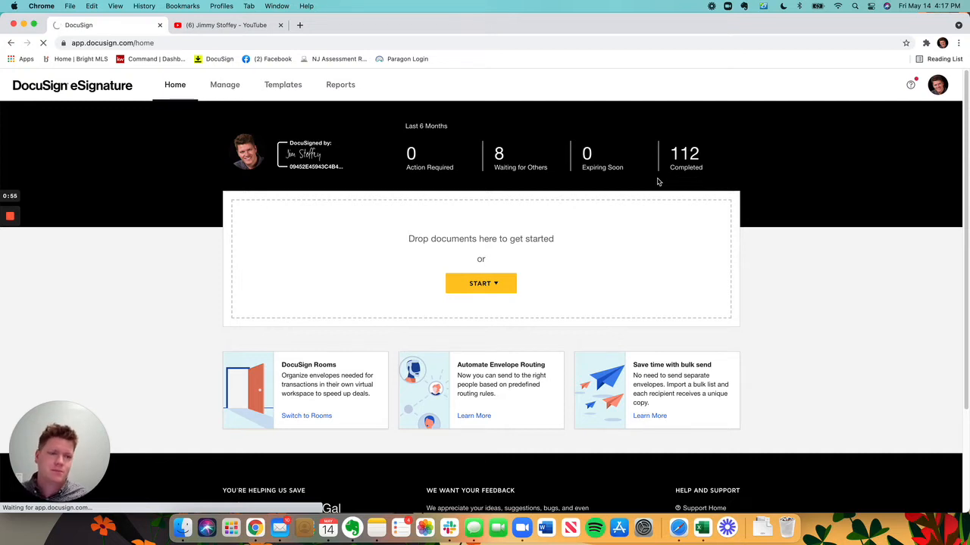
left_click(937, 85)
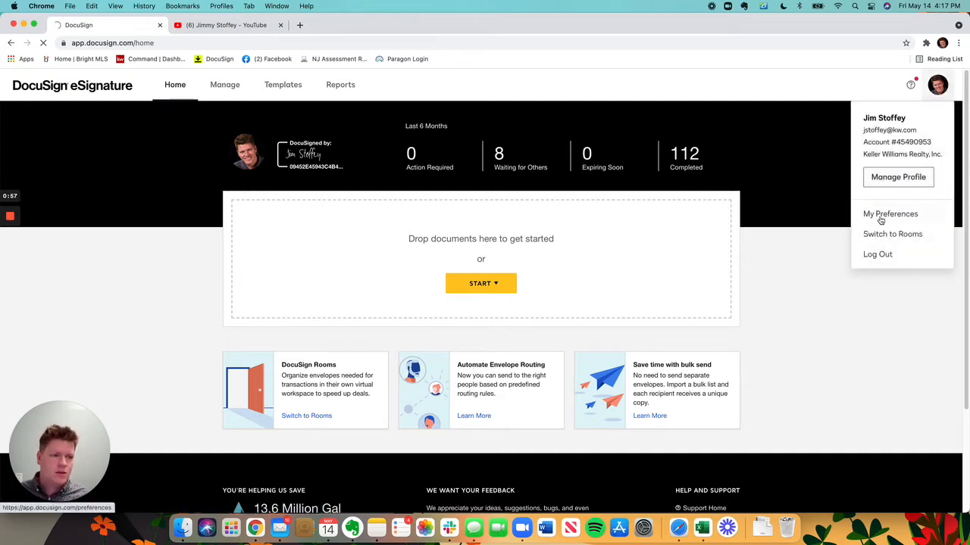
left_click(877, 234)
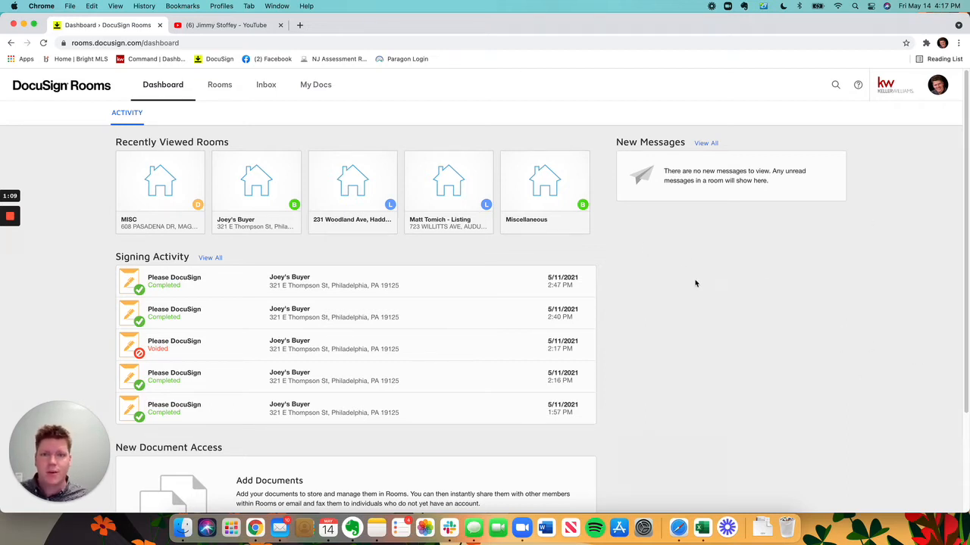
left_click(209, 89)
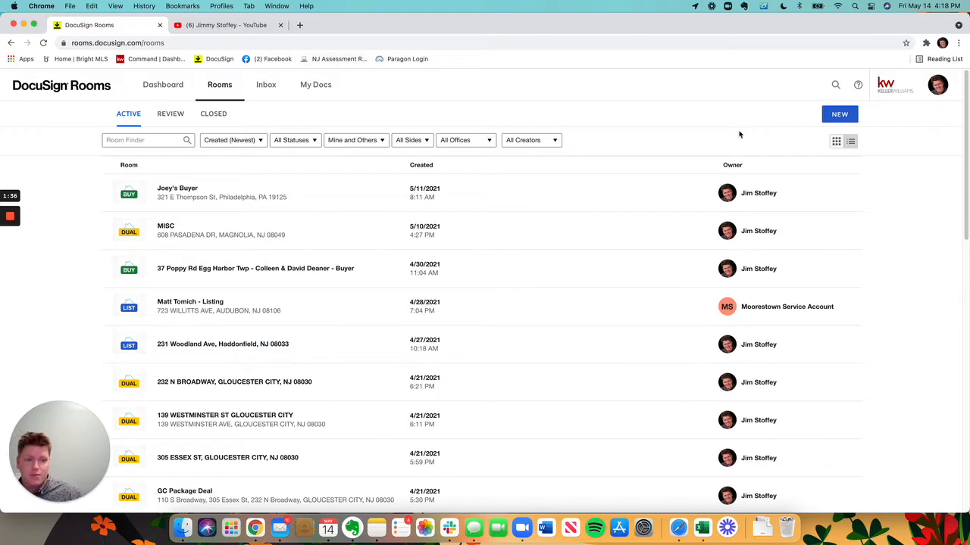
Step: Start a new room and name it "Misc."
left_click(839, 115)
left_click(410, 155)
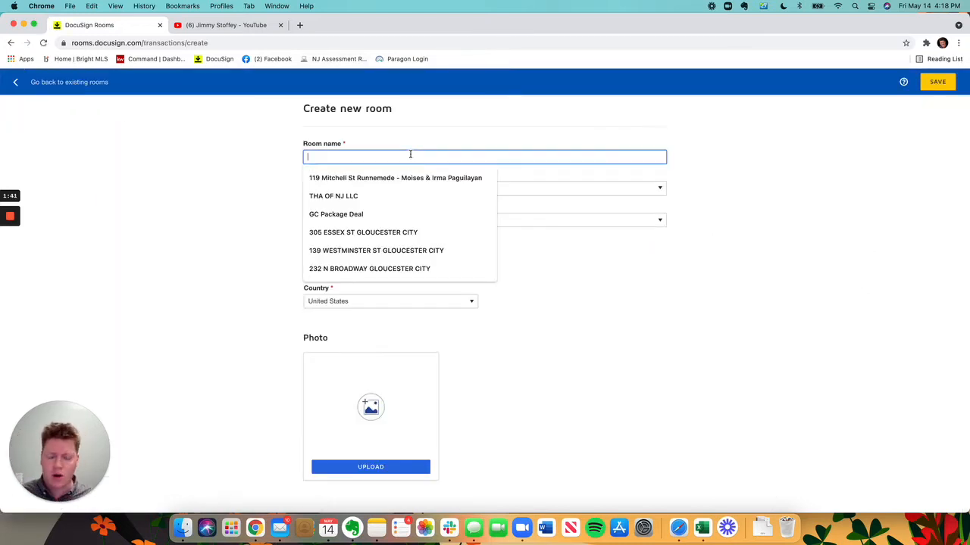
type("Misc")
left_click(679, 353)
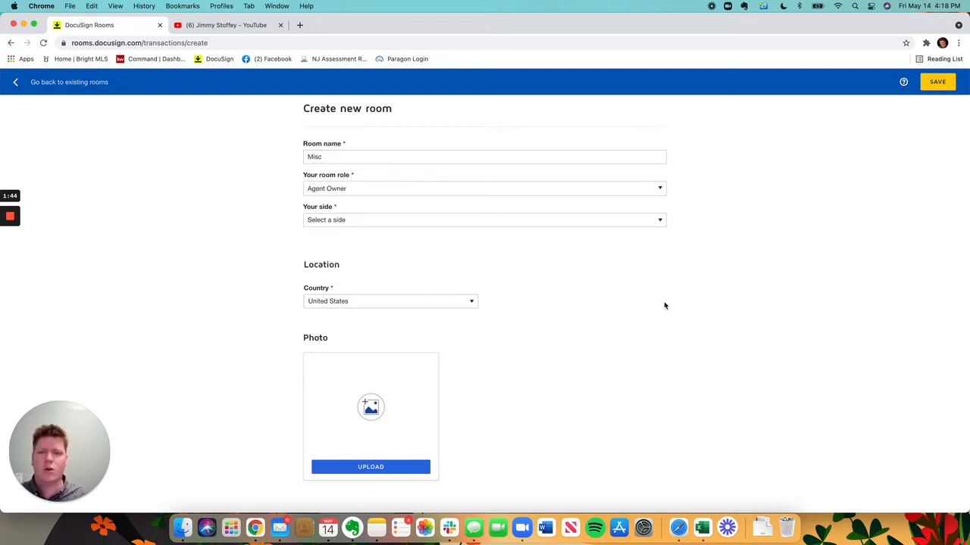
left_click(331, 156)
type(".")
left_click(694, 345)
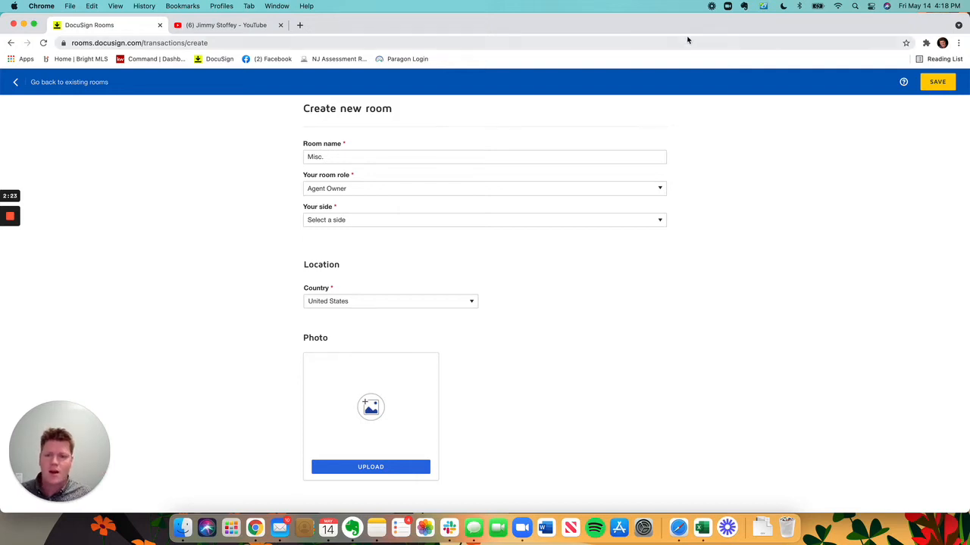
Step: Set the room's side to List & Buy Side and save the new room
left_click(447, 220)
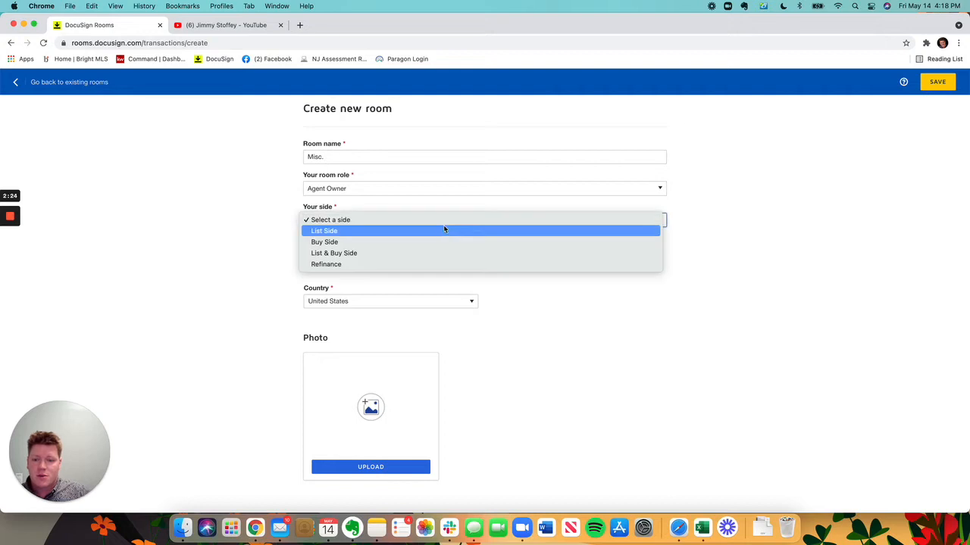
left_click(355, 253)
left_click(704, 343)
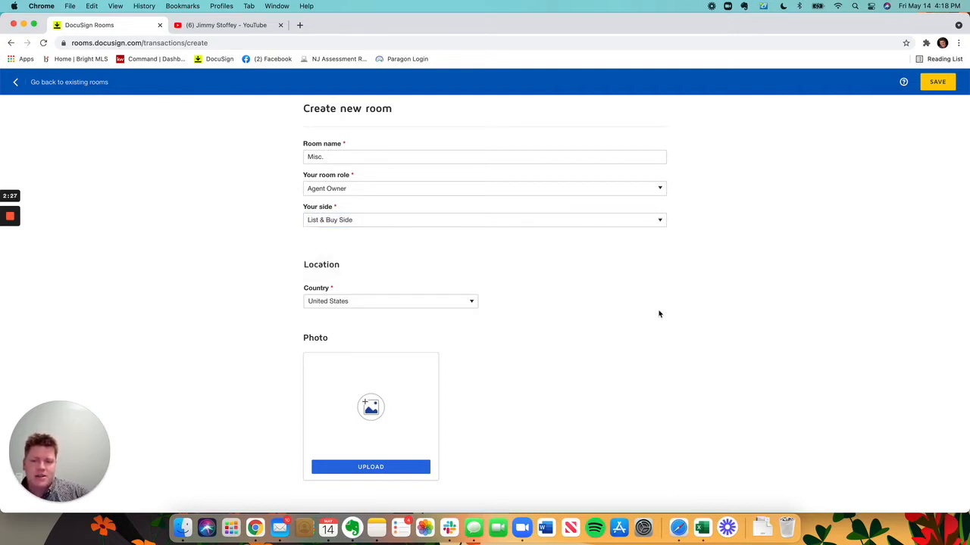
left_click(937, 86)
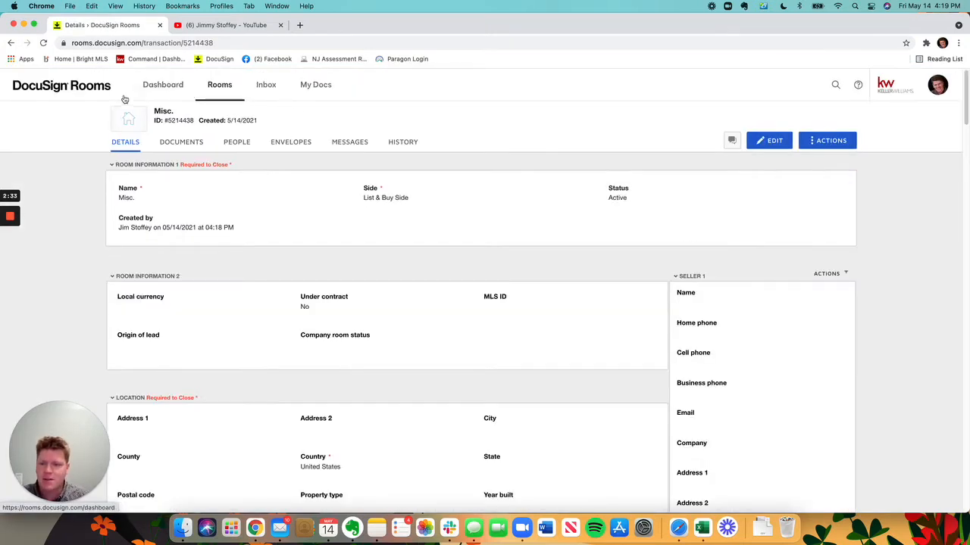
Step: Open the Misc. room's documents and start adding documents from DocuSign Forms
left_click(185, 146)
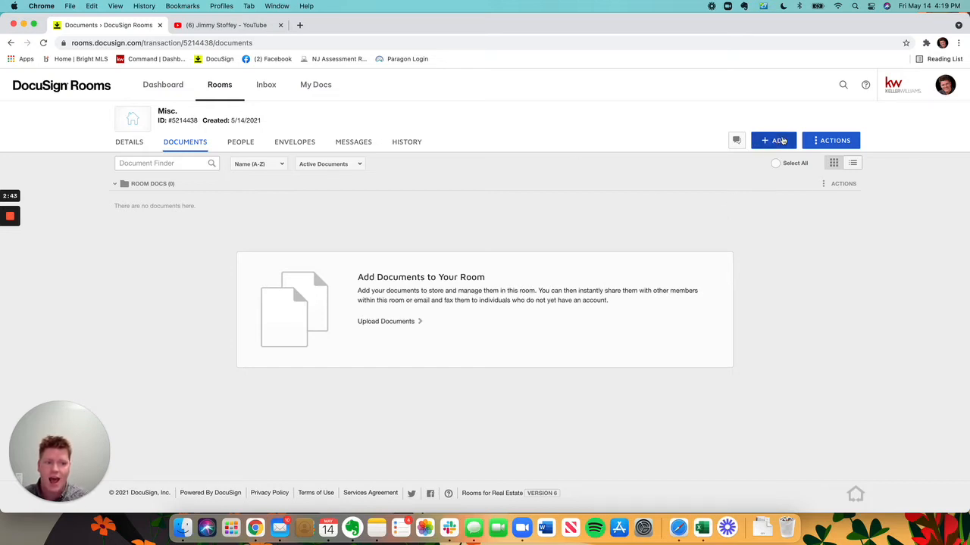
left_click(782, 140)
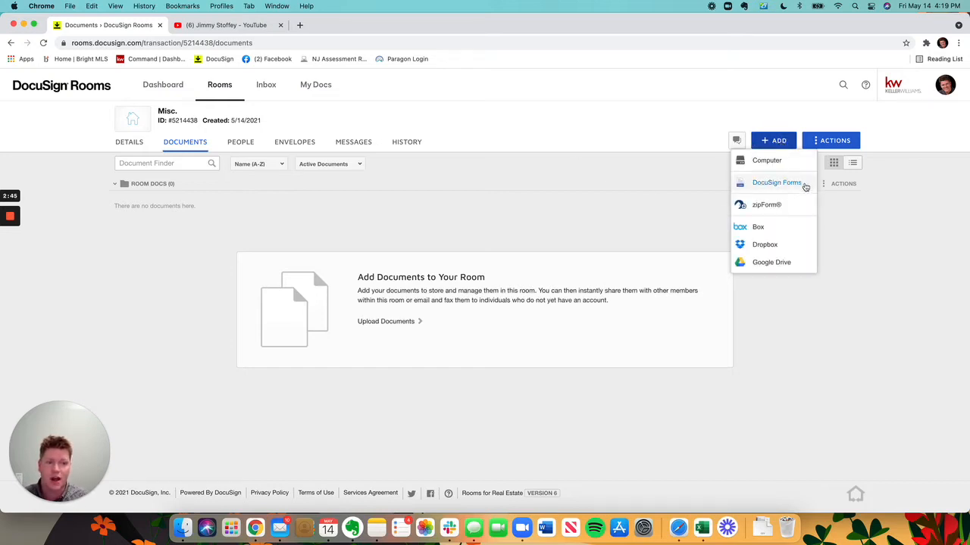
left_click(606, 225)
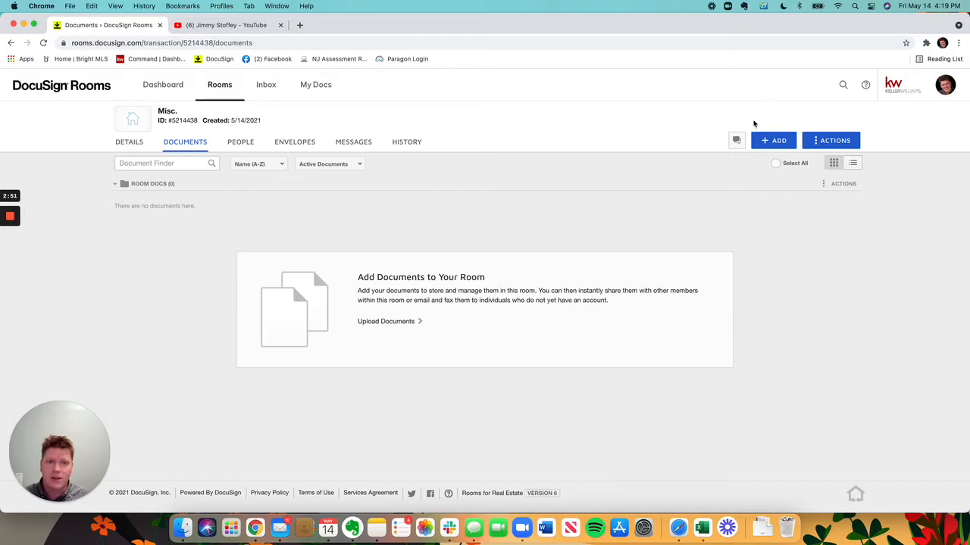
left_click(788, 141)
left_click(768, 184)
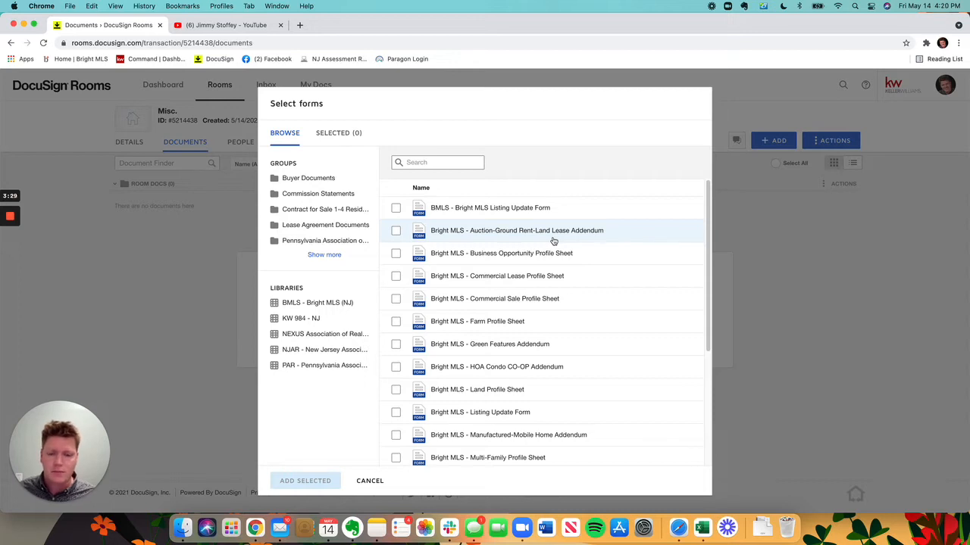
Step: Browse the Buyer Documents, Commission Statements, Contract for Sale and Pennsylvania Association form groups, expanding the full group list
left_click(289, 178)
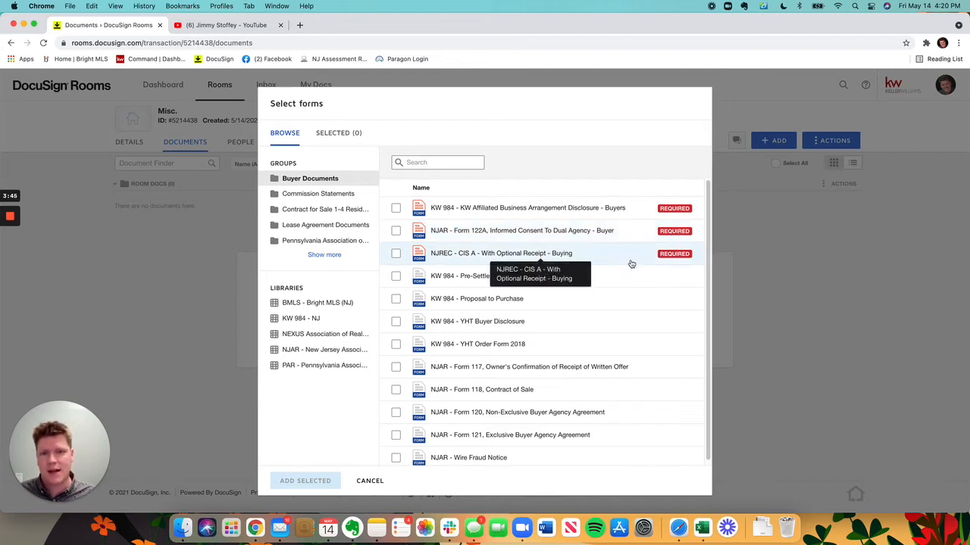
left_click(318, 194)
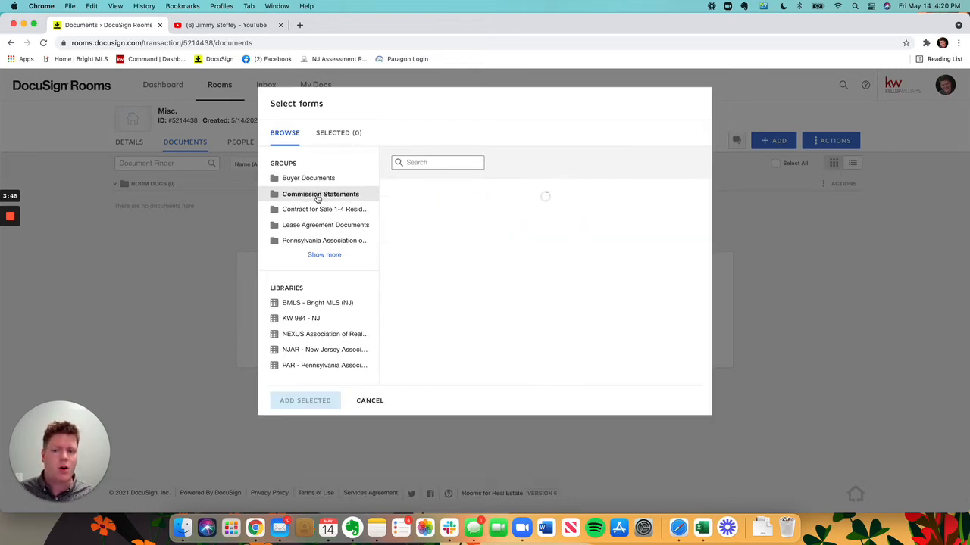
left_click(353, 210)
left_click(334, 255)
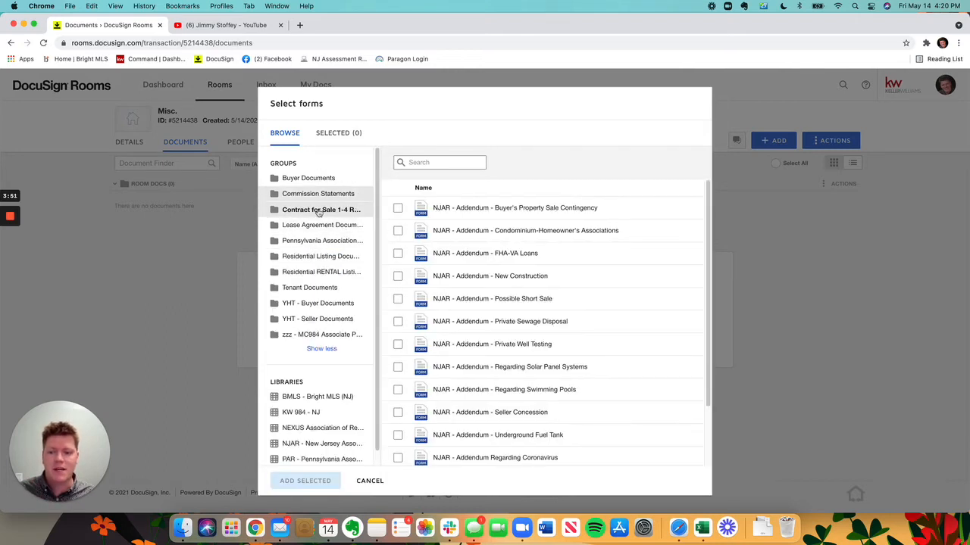
scroll(330, 220, "down", 1)
left_click(314, 227)
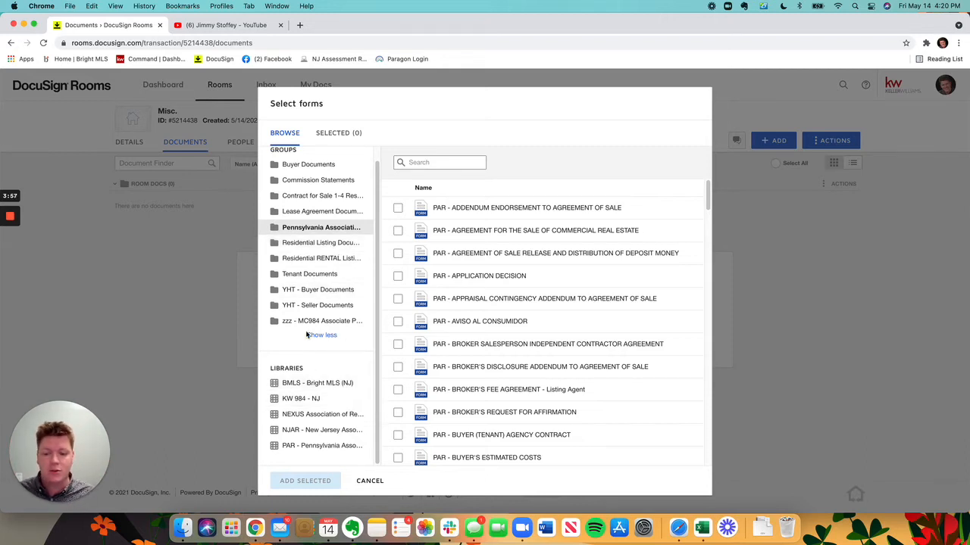
Step: Look through the forms in the BMLS - Bright MLS (NJ) and KW 984 - NJ libraries
left_click(299, 385)
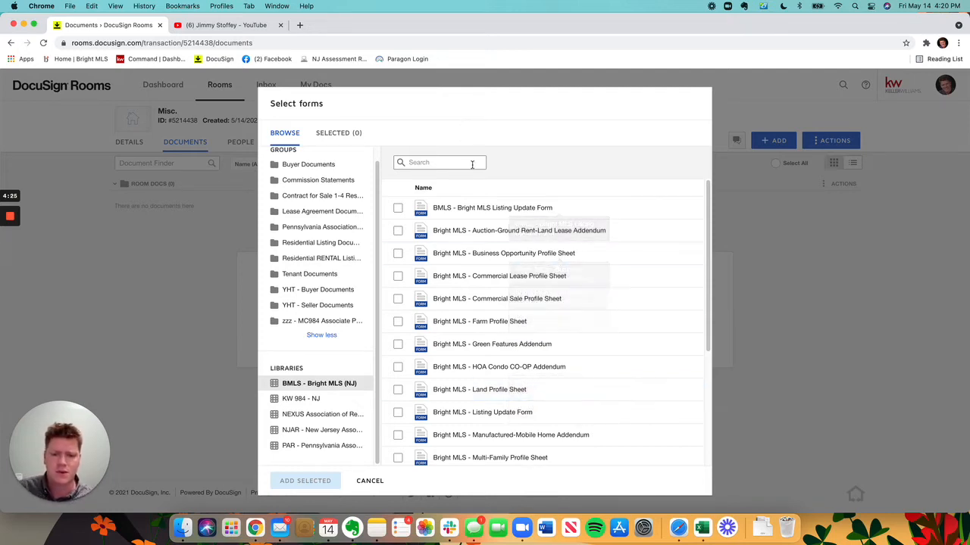
left_click(313, 398)
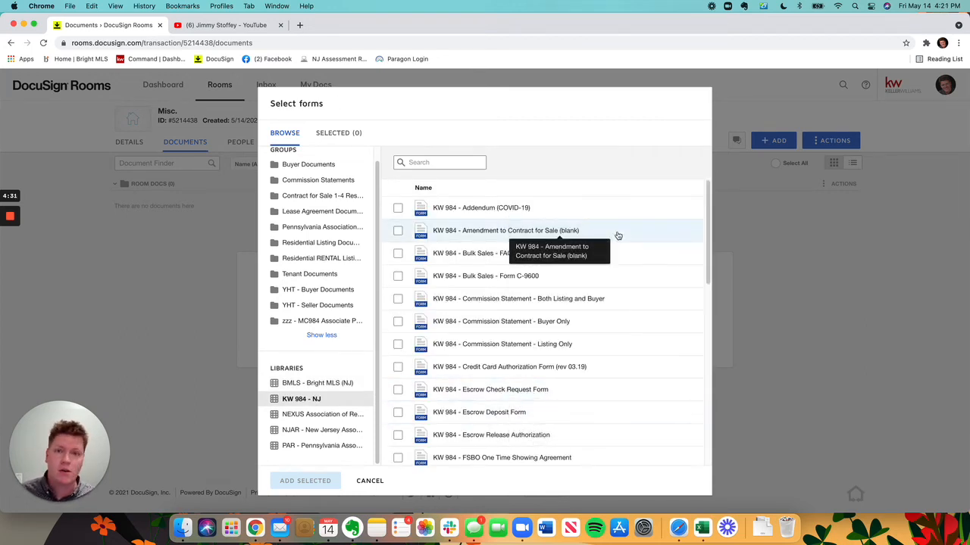
scroll(621, 233, "down", 10)
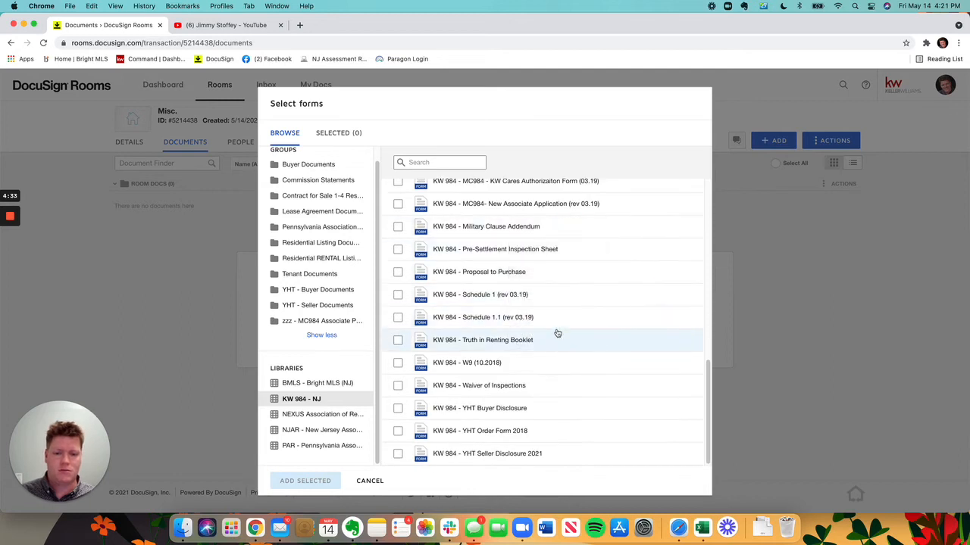
scroll(531, 322, "up", 10)
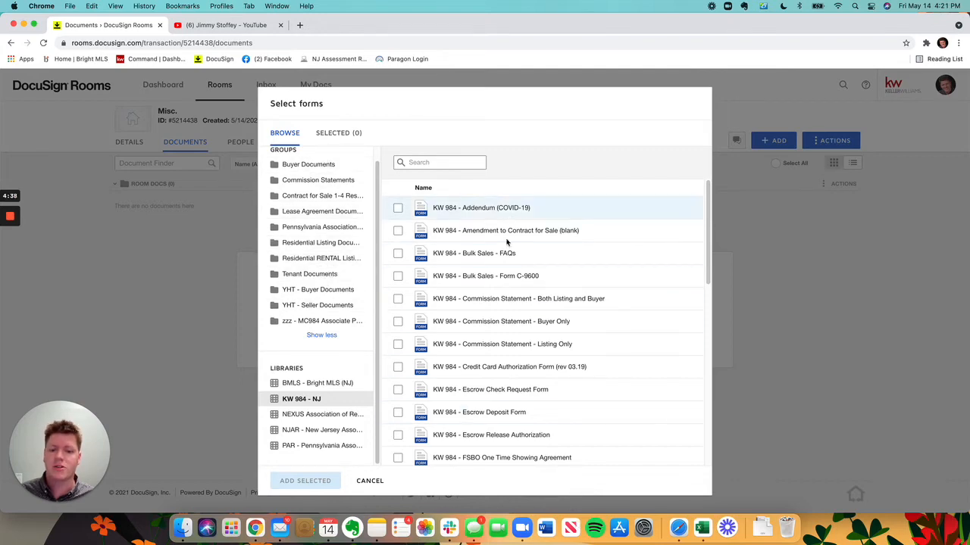
scroll(474, 401, "down", 10)
scroll(487, 244, "up", 10)
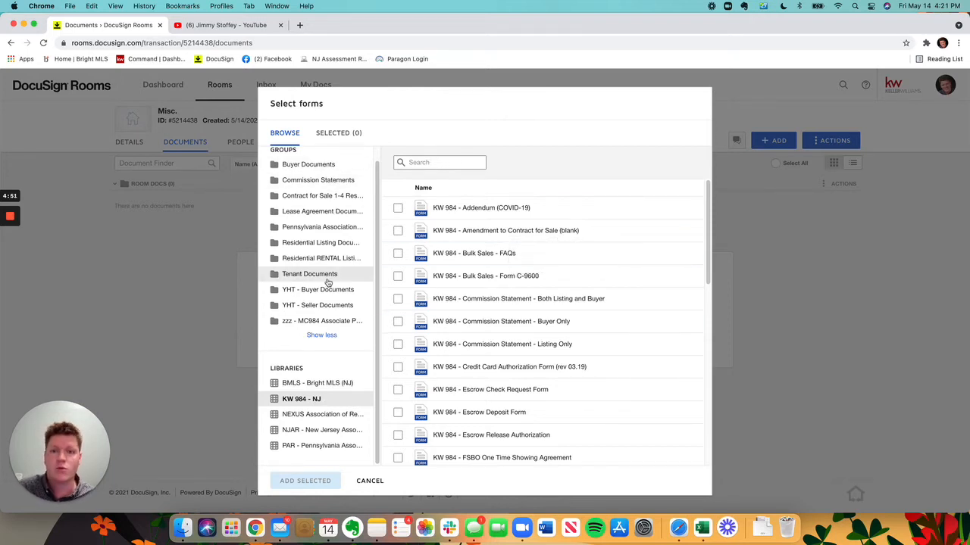
Step: Search the KW 984 - NJ library for "seller" and "disc", and clear the search
left_click(464, 164)
type("seller")
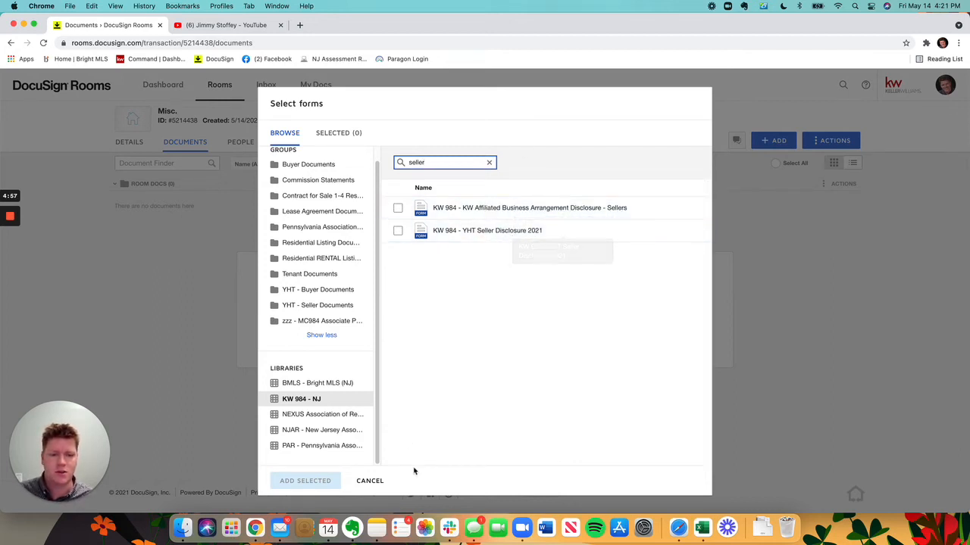
double_click(437, 159)
type("disc")
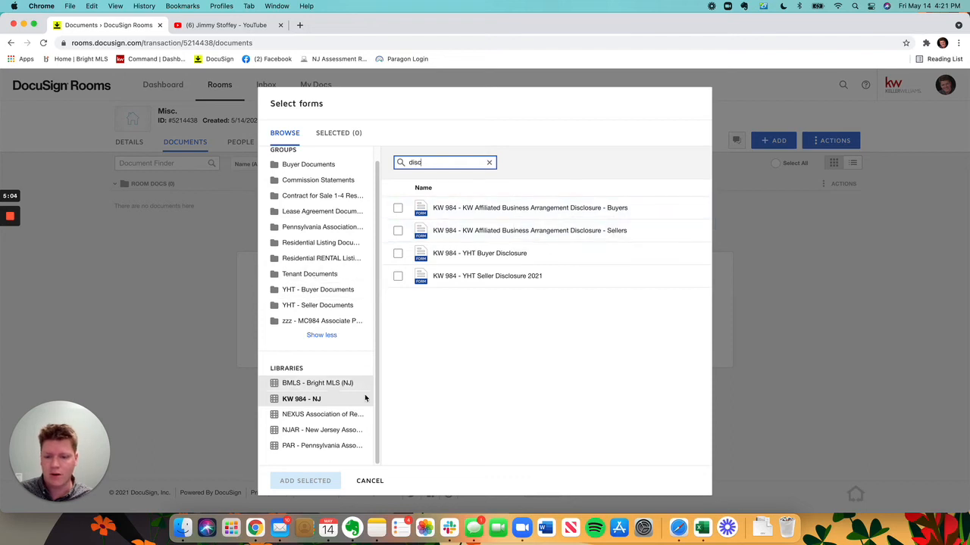
left_click(488, 162)
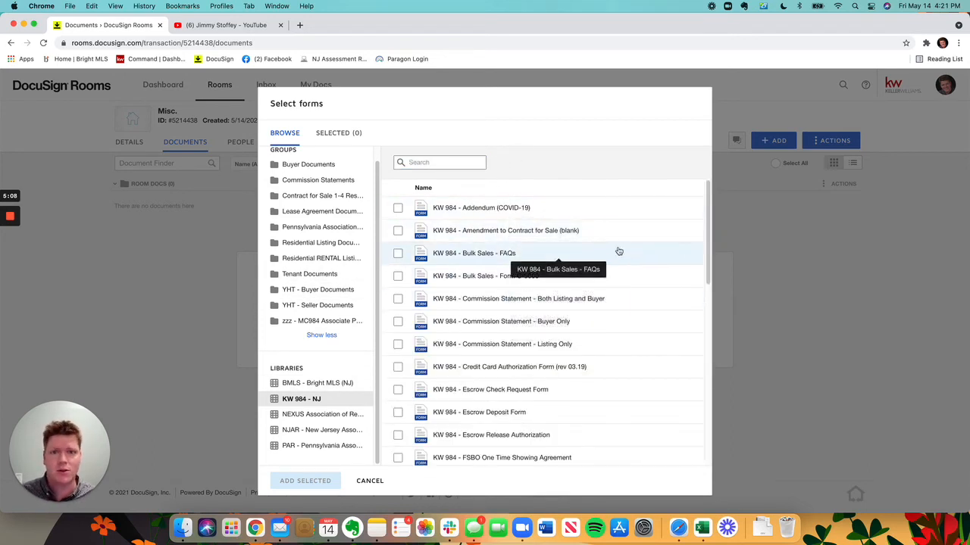
Step: Look through the forms in the NJAR - New Jersey Association library
left_click(330, 433)
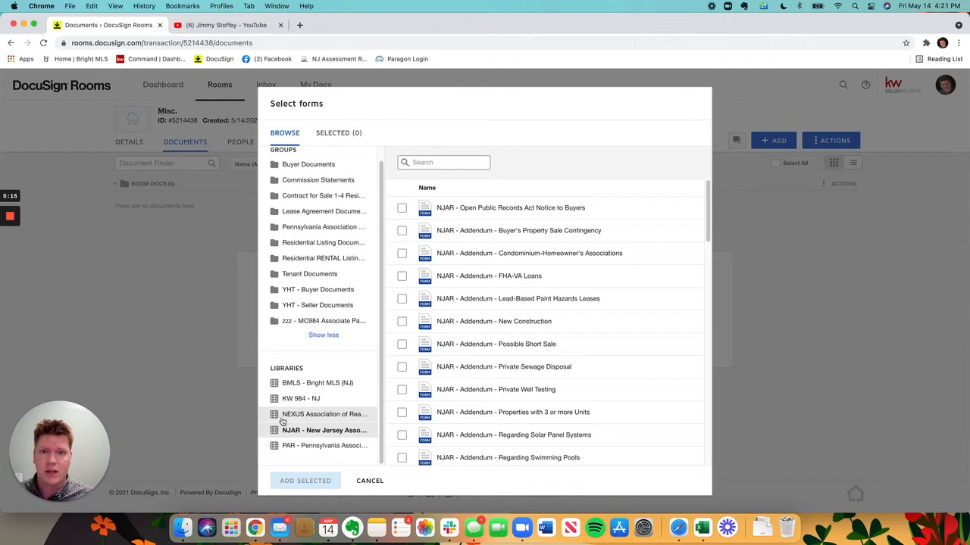
scroll(606, 265, "down", 15)
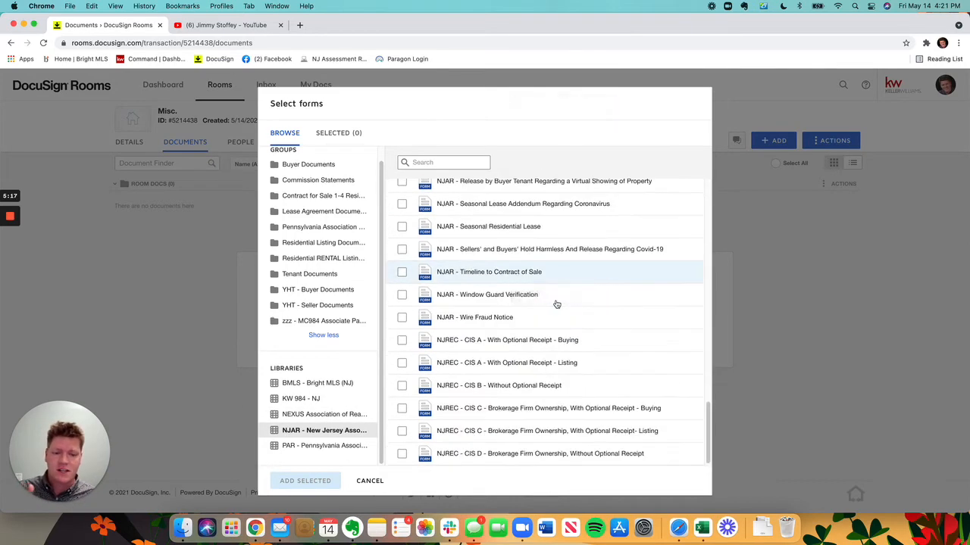
scroll(556, 303, "up", 15)
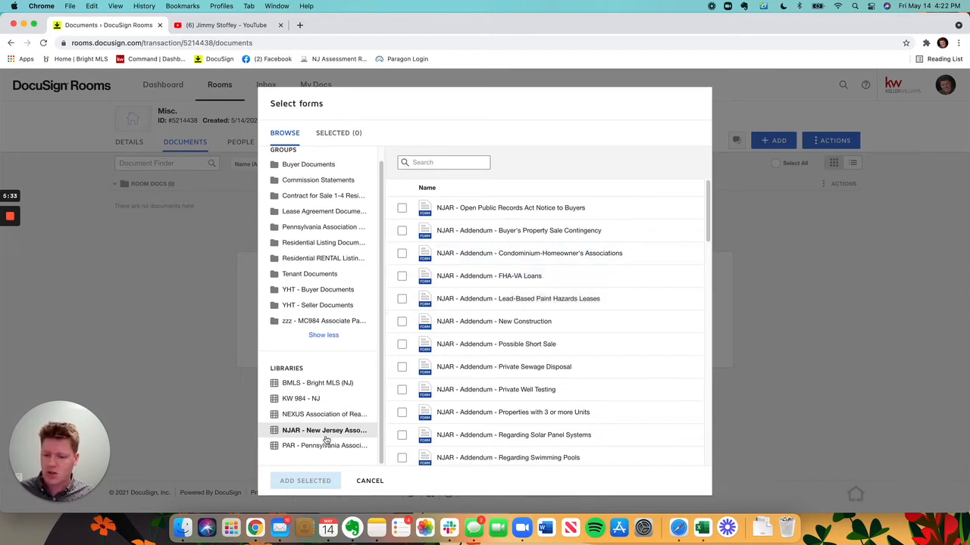
Step: Search the NJAR library for "cont" and for "disc"
double_click(423, 169)
left_click(427, 165)
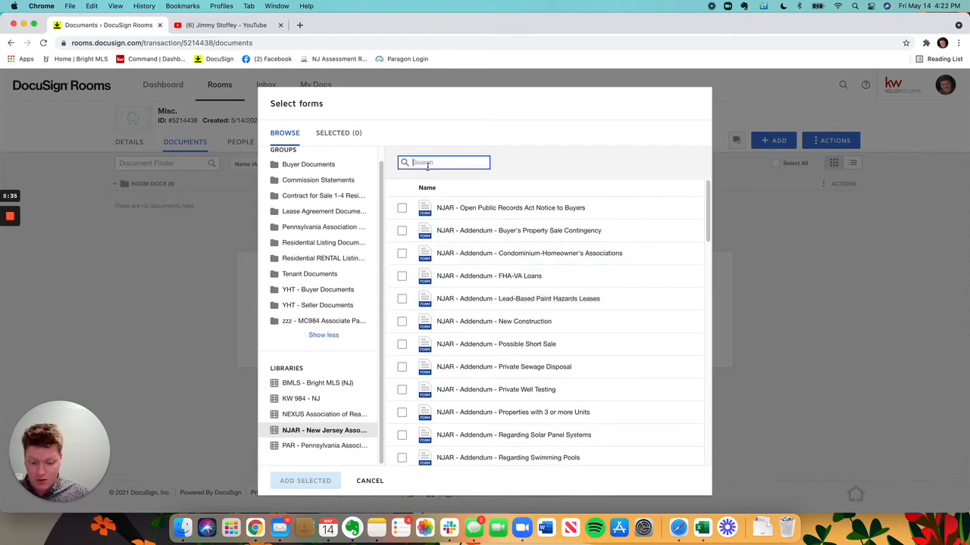
type("cont")
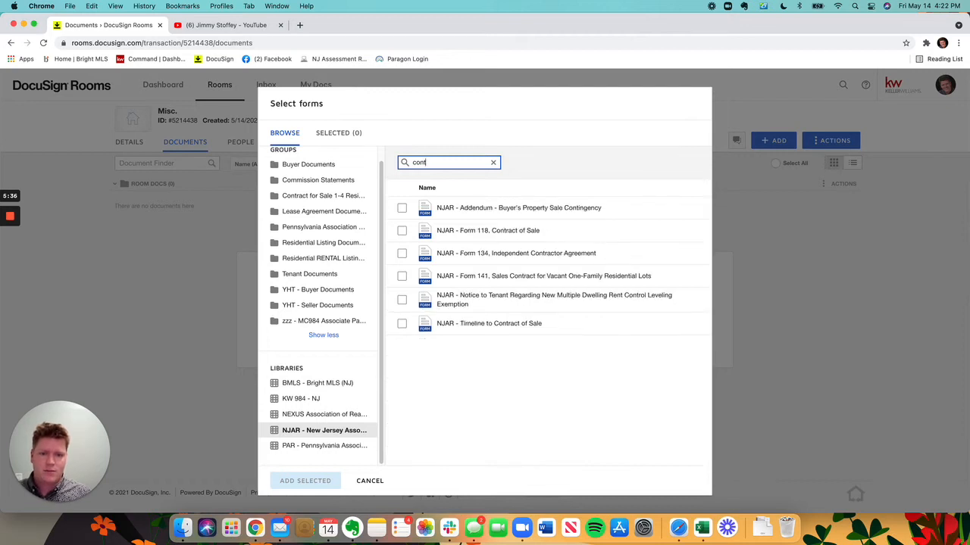
double_click(454, 163)
type("disc")
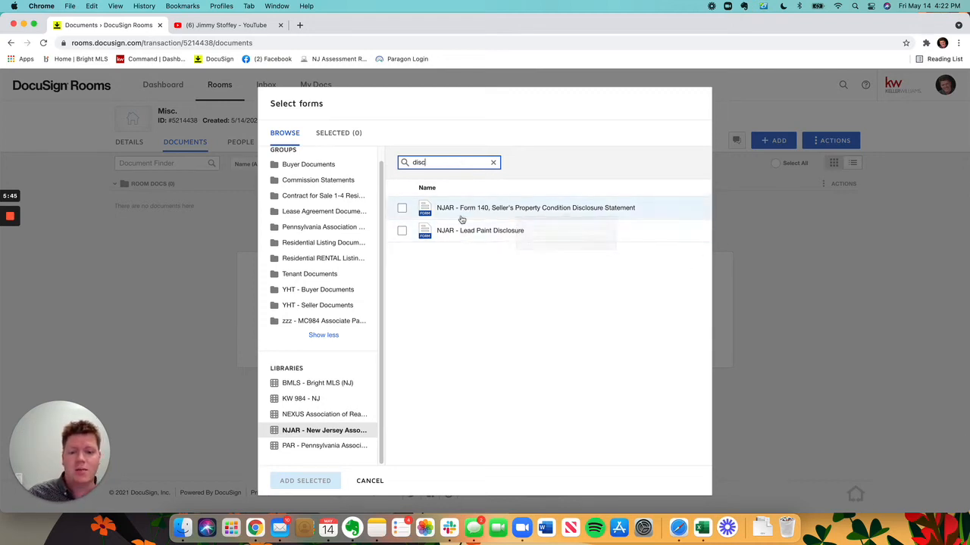
Step: Search the NJAR library for "cis" and add the NJREC - CIS A - With Optional Receipt - Buying form to the room
left_click(493, 164)
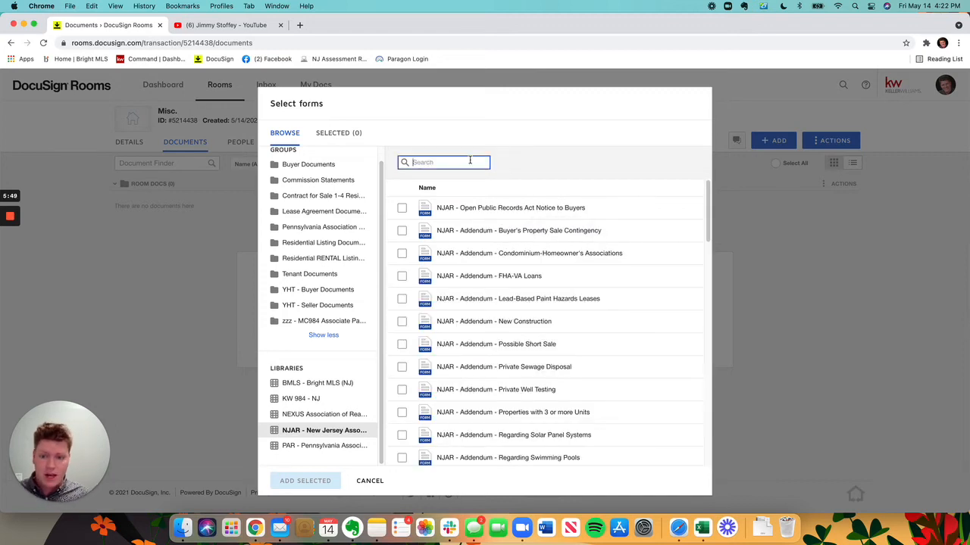
type("cis")
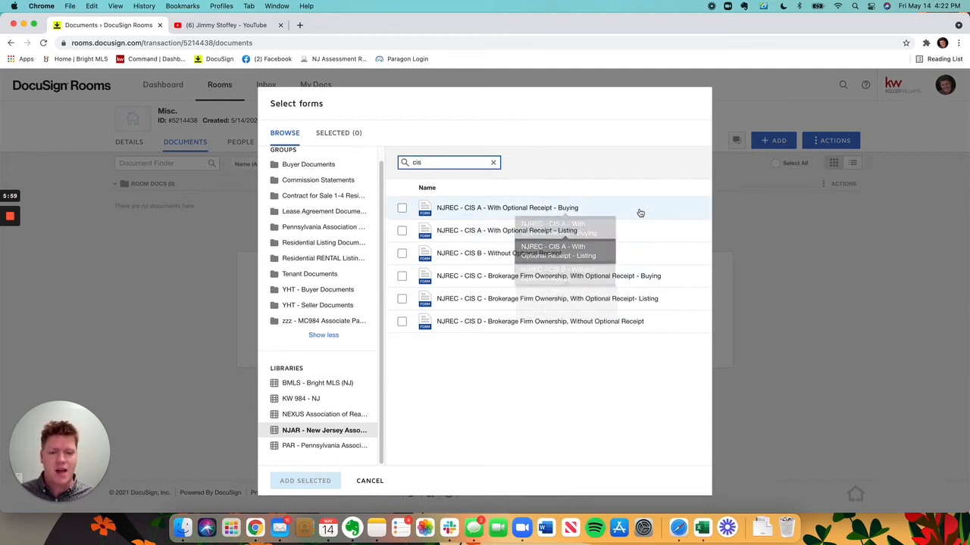
left_click(402, 208)
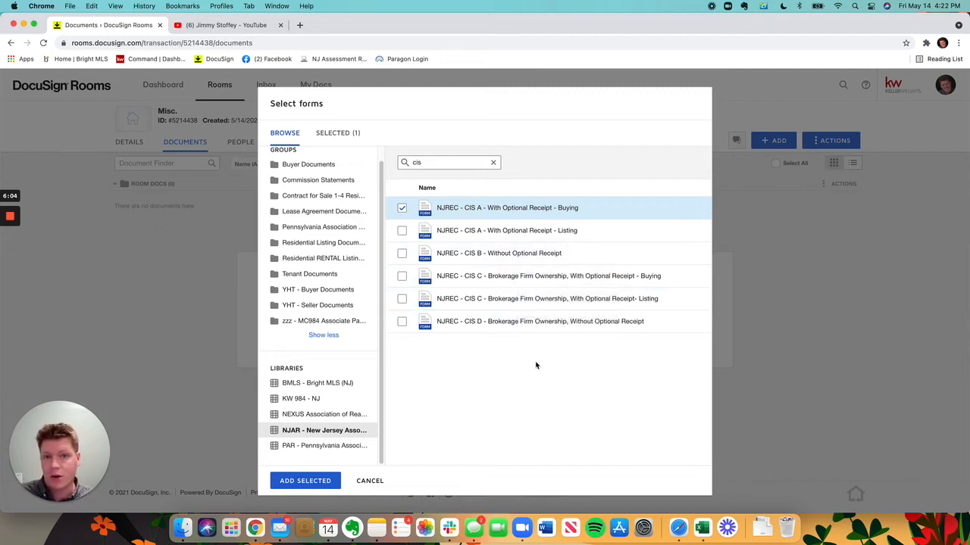
left_click(324, 480)
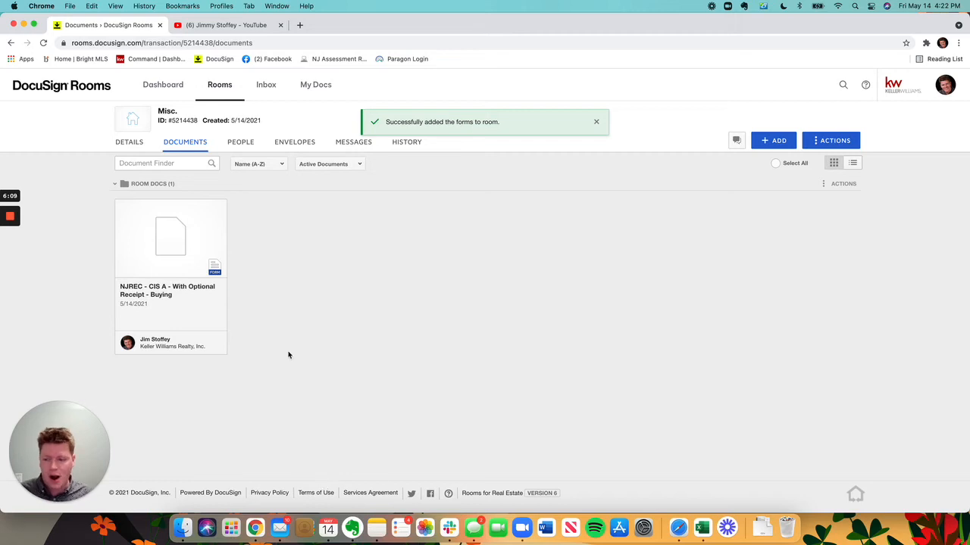
Step: Open the CIS A form and enter KW MOORESTOWN as the brokerage firm under For Buyers and Tenants
left_click(163, 280)
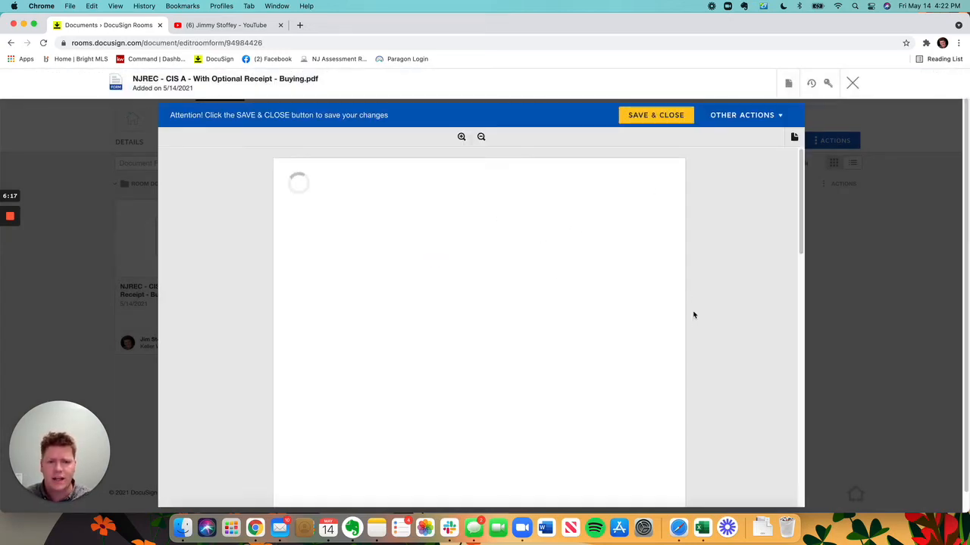
scroll(588, 179, "down", 10)
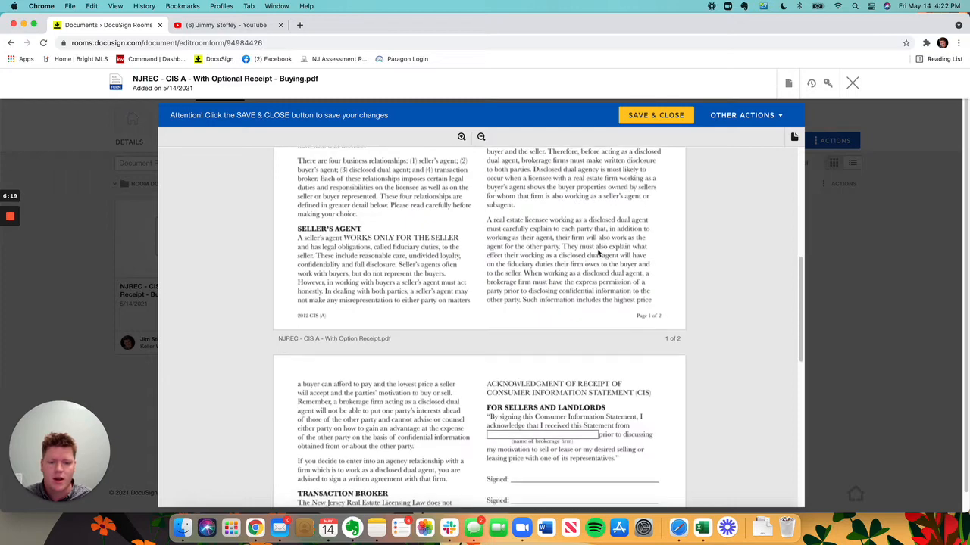
scroll(688, 341, "down", 1)
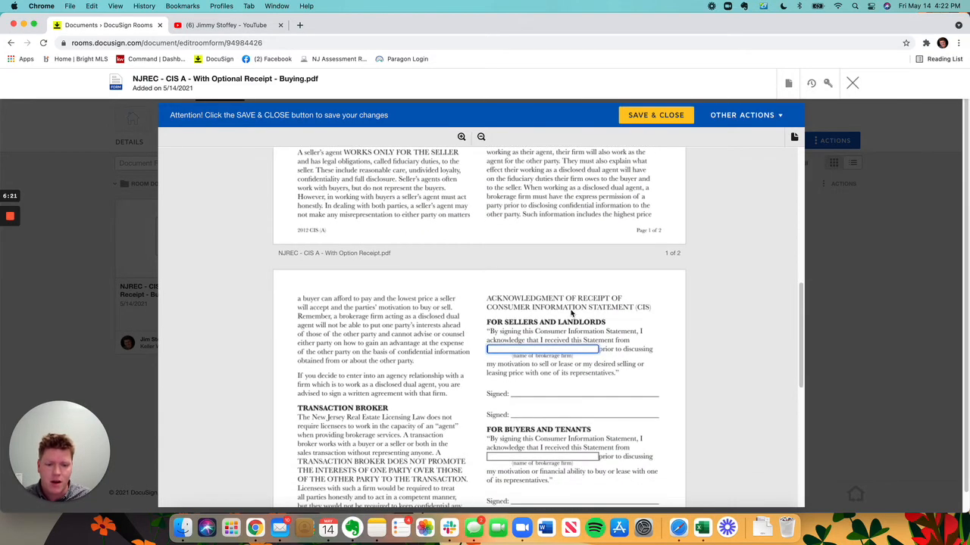
scroll(569, 333, "down", 2)
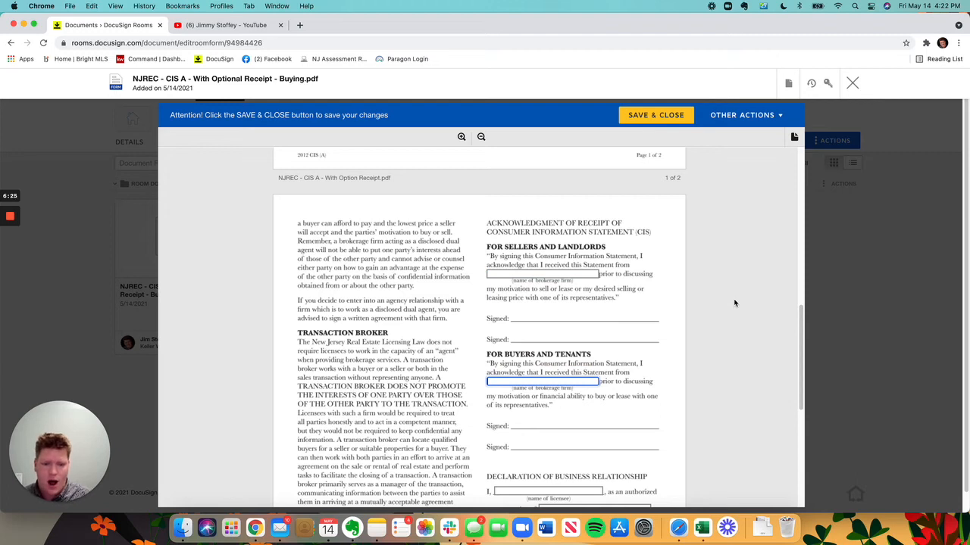
type("KW MOORES")
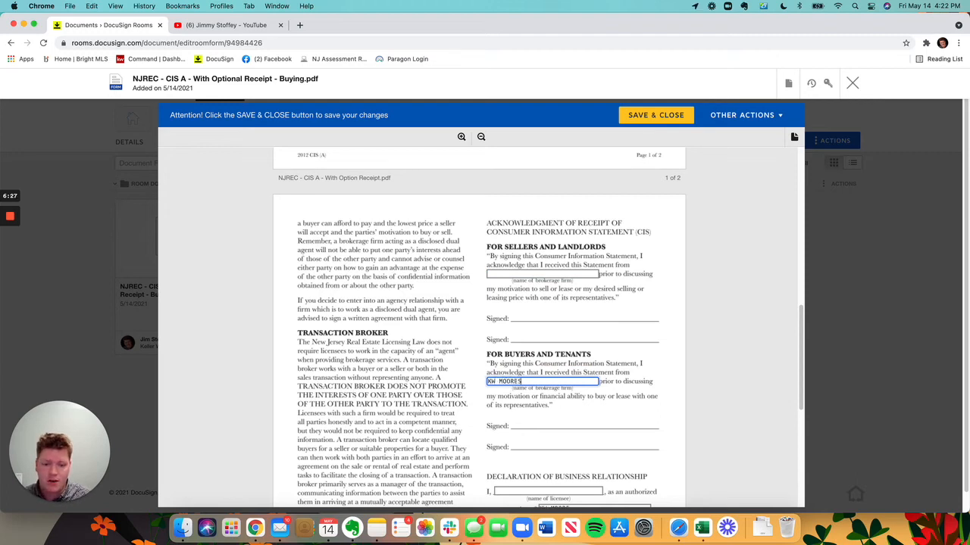
type("TOWN")
left_click(642, 385)
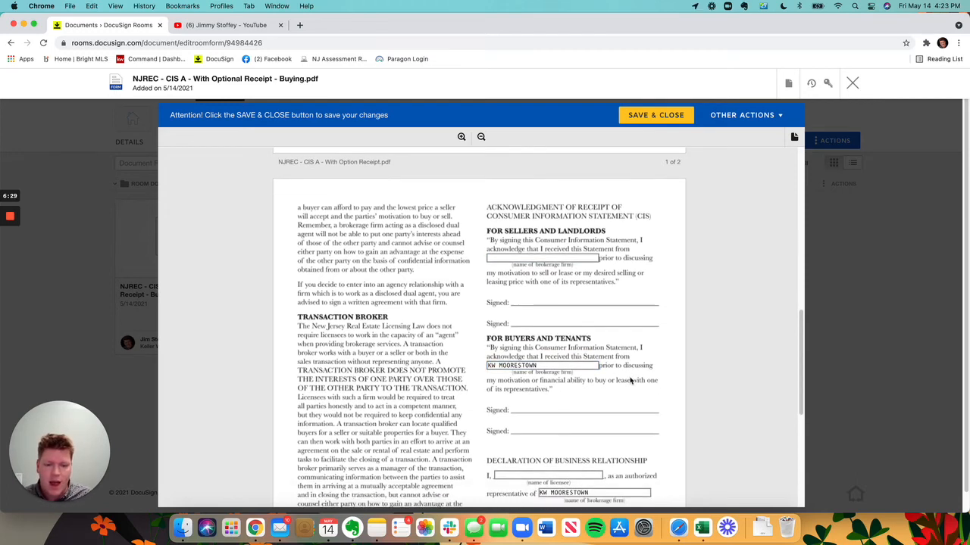
Step: Fill in the licensee's name, choose Buyer's Agent and Disclosed Dual Agent in the business relationship declaration, and save the form
scroll(632, 381, "down", 1)
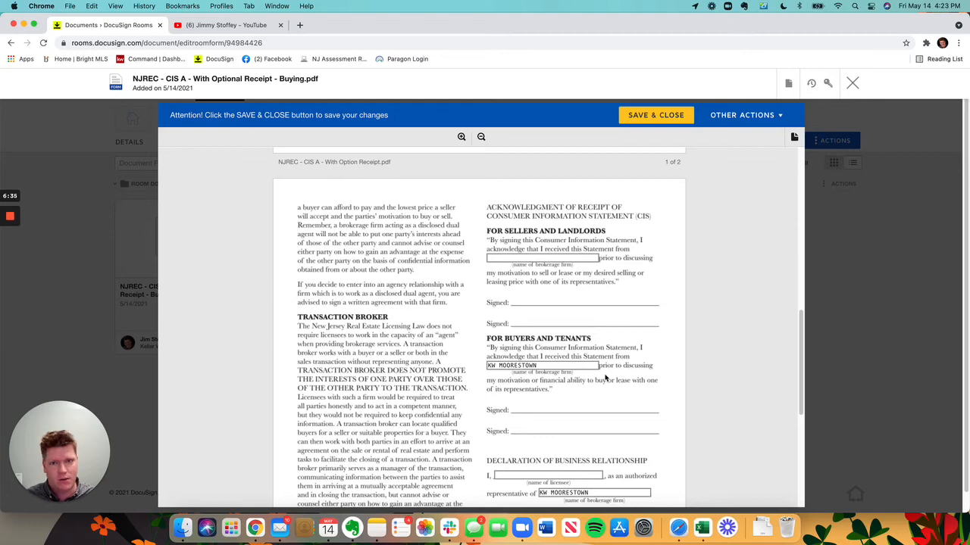
scroll(614, 363, "down", 5)
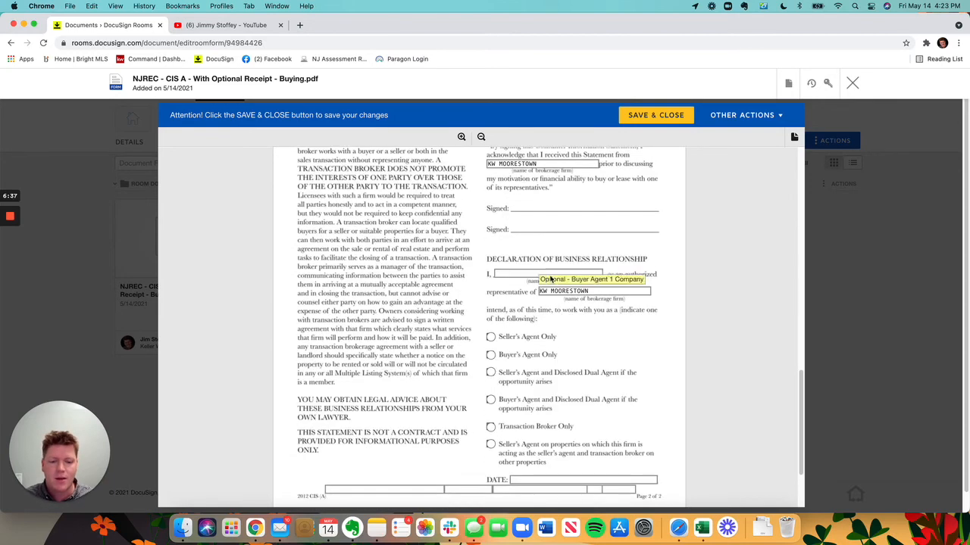
left_click(568, 277)
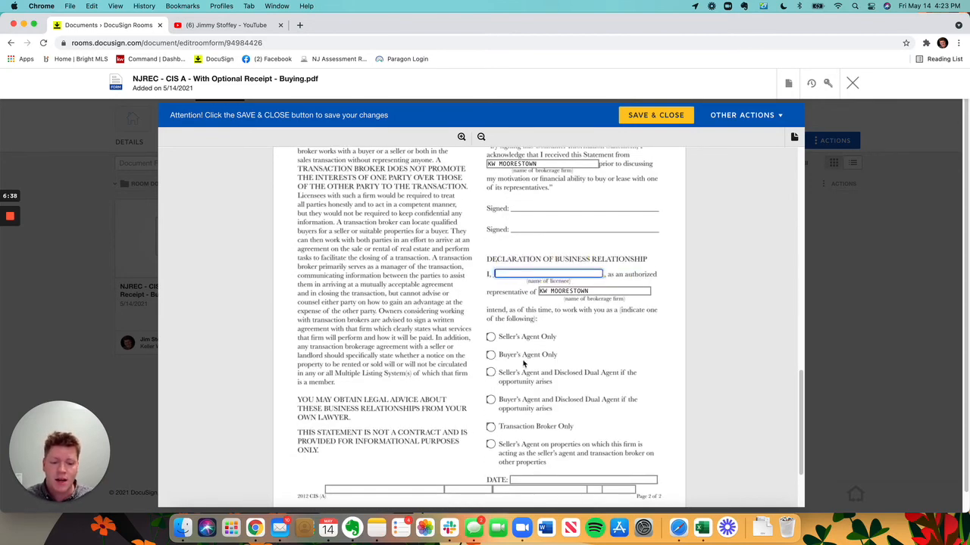
left_click(508, 399)
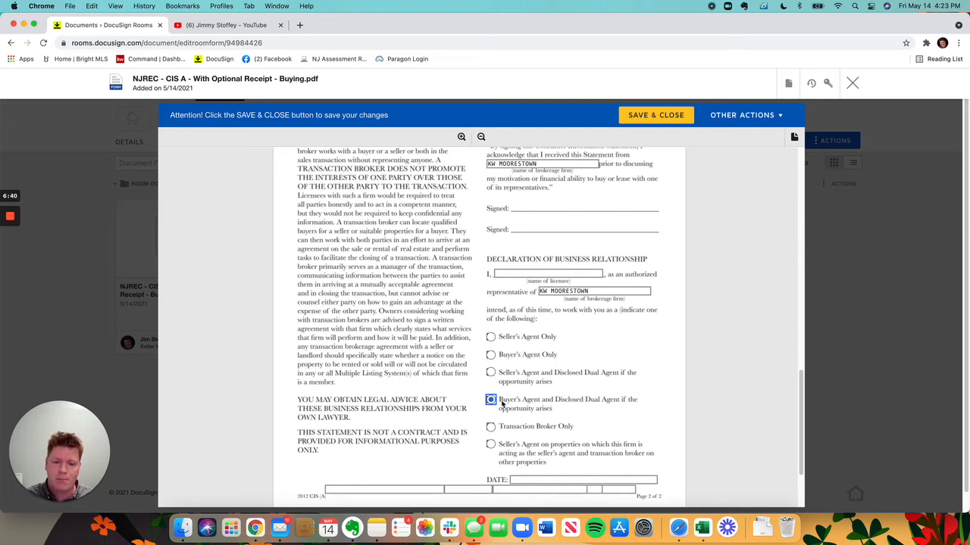
left_click(576, 274)
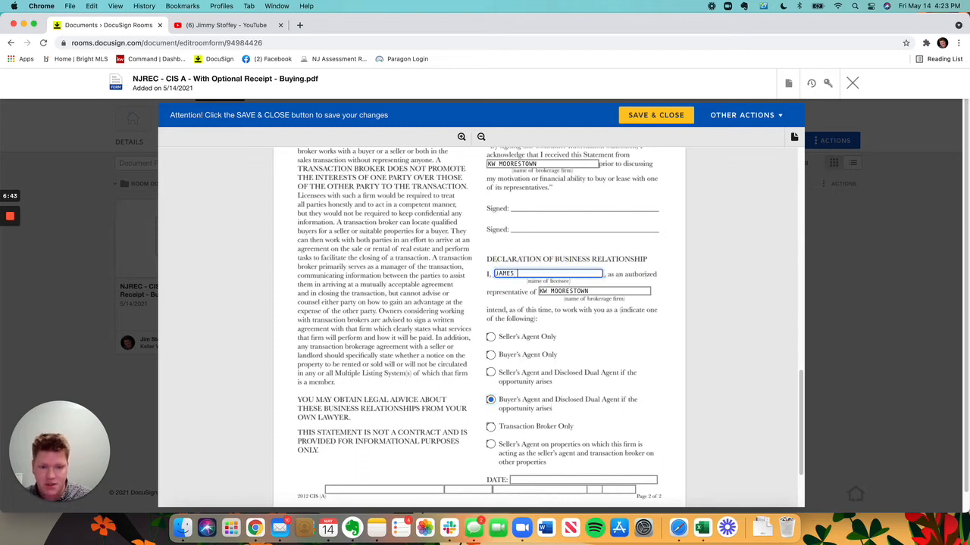
scroll(562, 386, "down", 3)
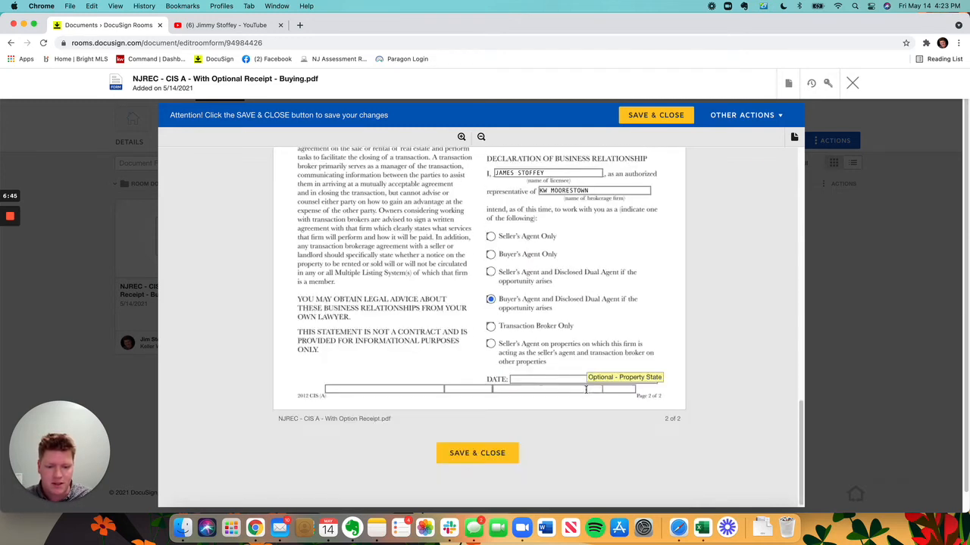
left_click(562, 390)
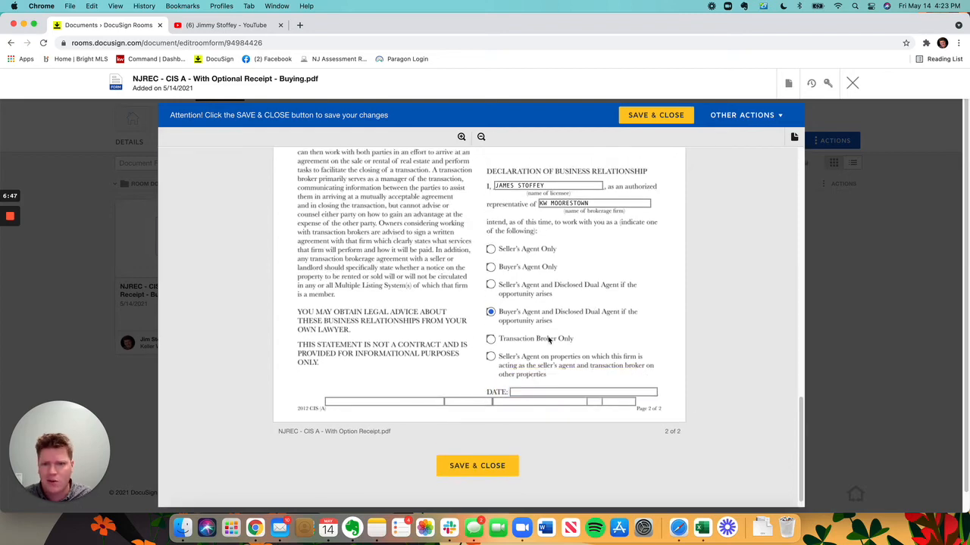
scroll(540, 382, "up", 10)
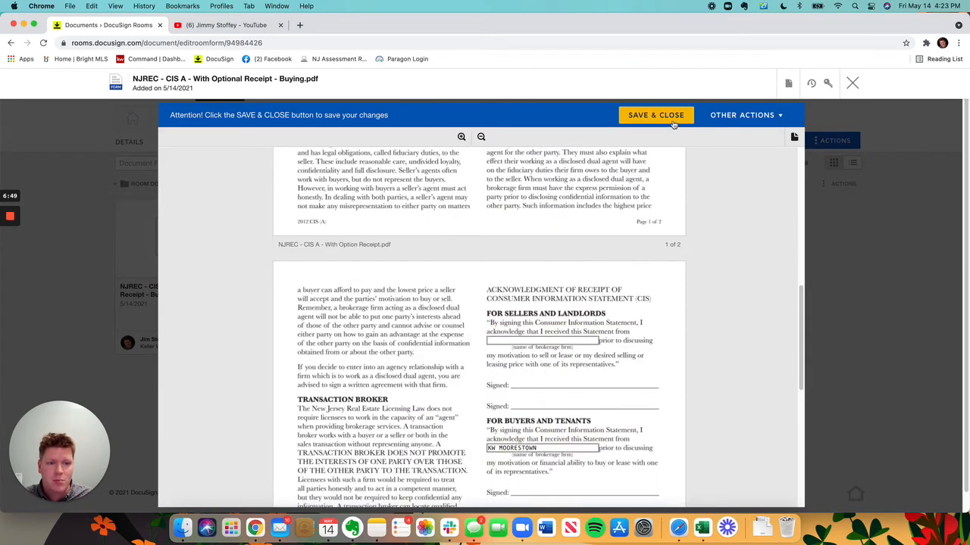
left_click(672, 121)
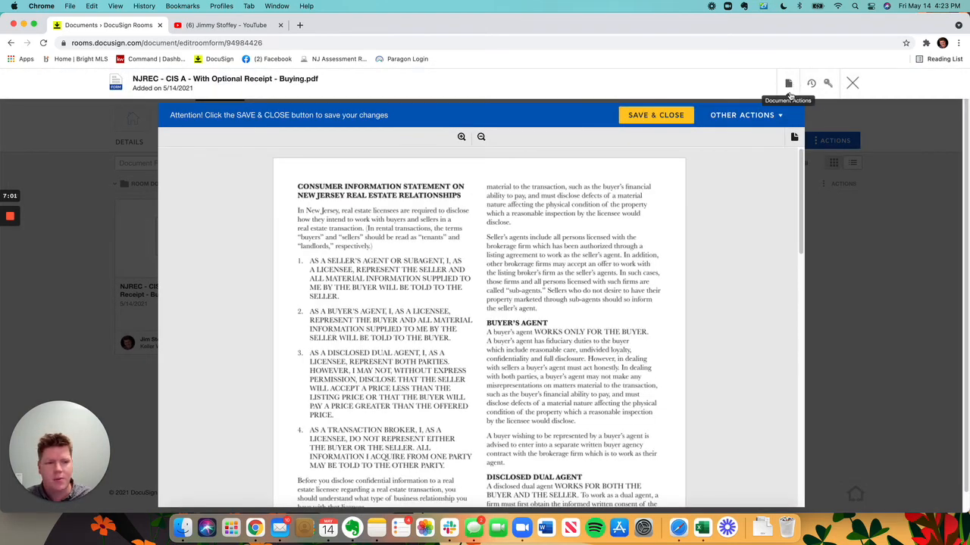
Step: Download the CIS A form as a PDF, check its second page in Preview, and return to the room's documents
left_click(788, 87)
left_click(779, 175)
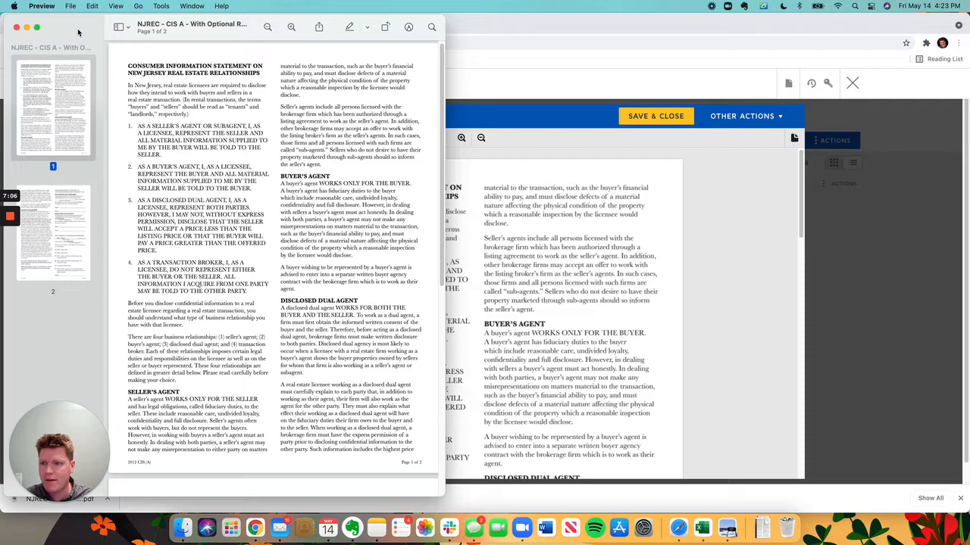
left_click_drag(78, 32, 377, 31)
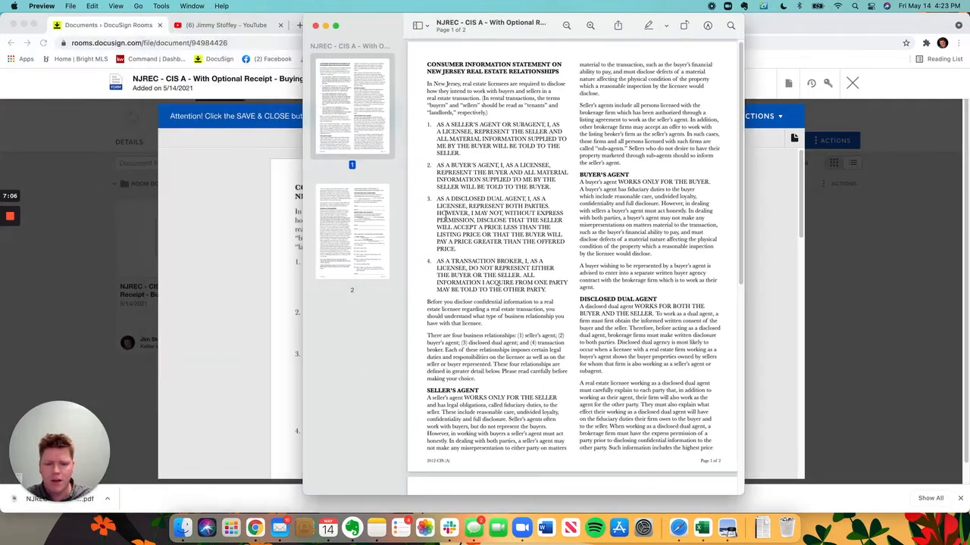
scroll(572, 265, "down", 10)
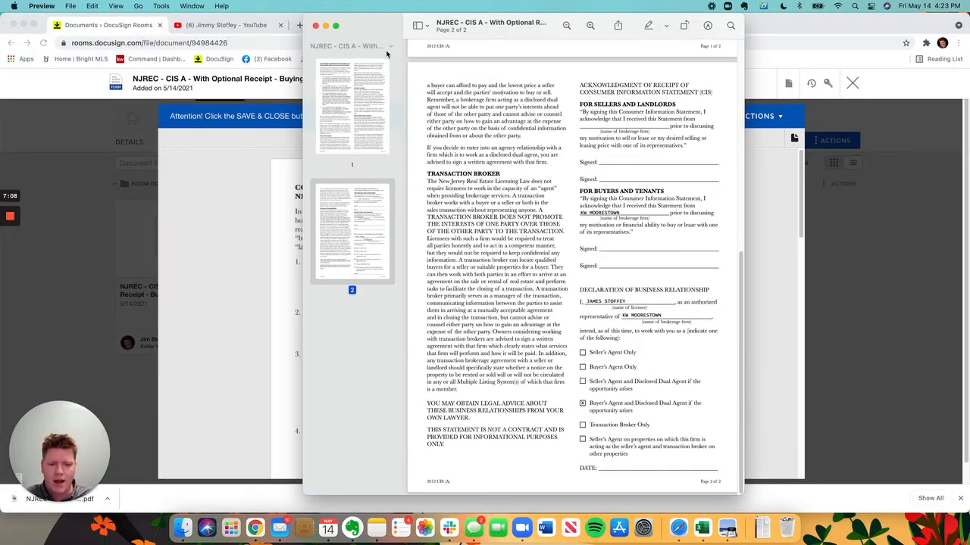
left_click(315, 26)
left_click(846, 81)
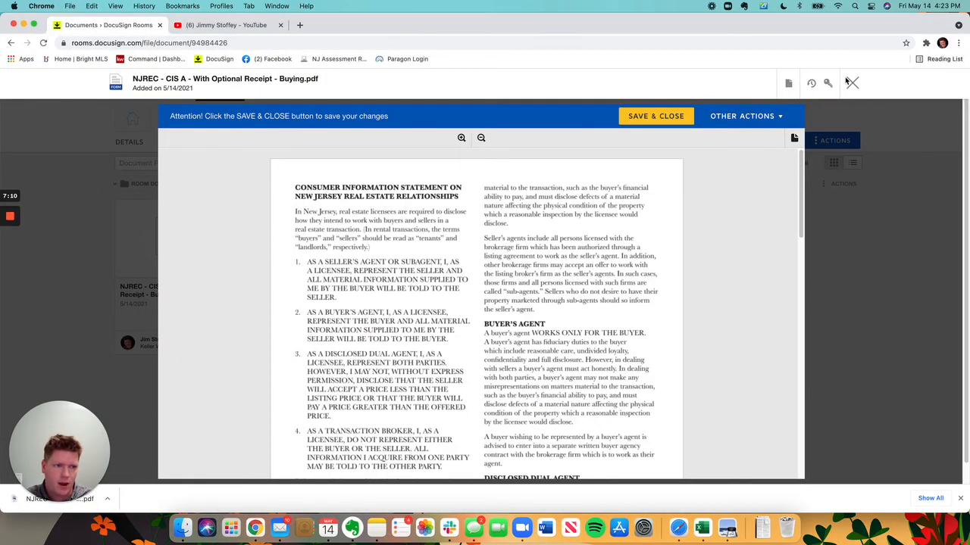
left_click(851, 83)
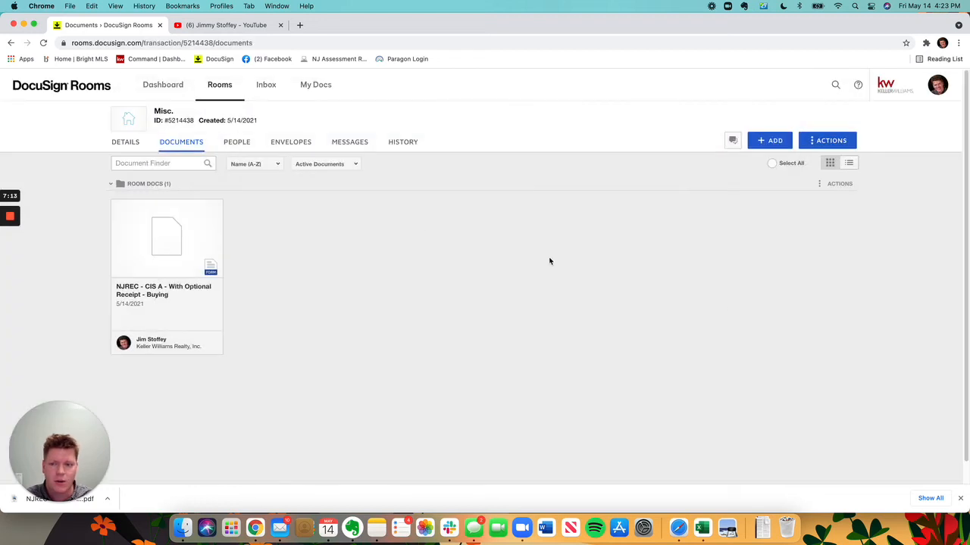
Step: Add the required KW Affiliated Business Arrangement Disclosure - Buyers and NJAR Form 122A from the Buyer Documents group to the room
left_click(767, 143)
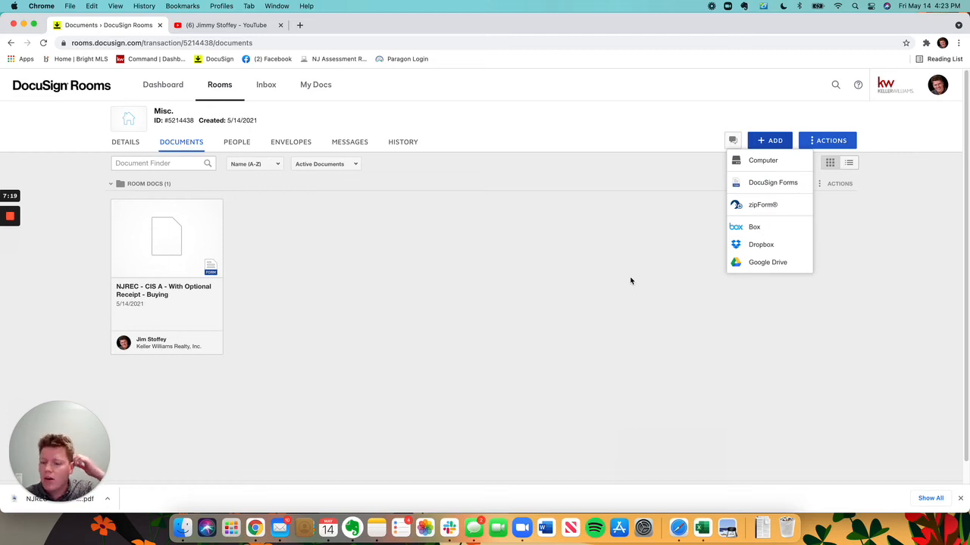
left_click(771, 183)
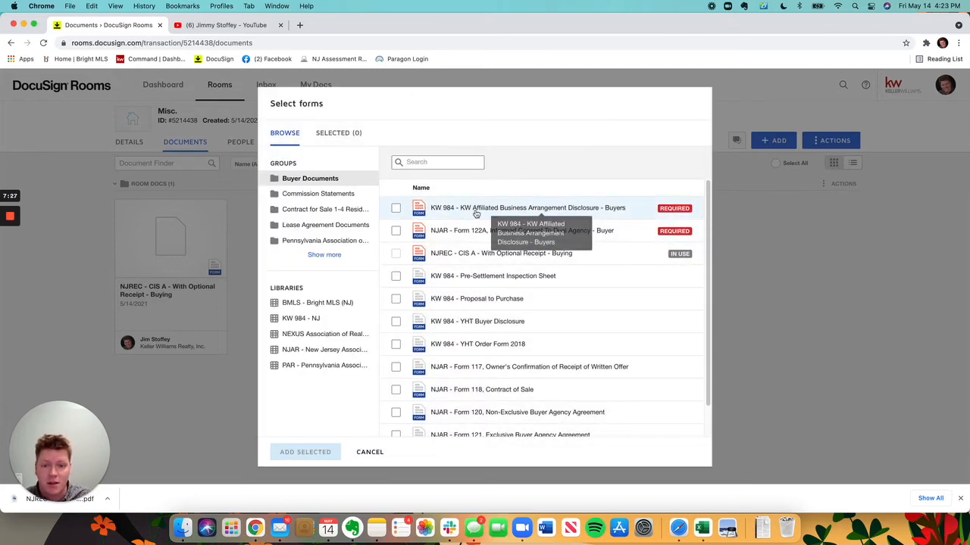
left_click(396, 209)
left_click(396, 231)
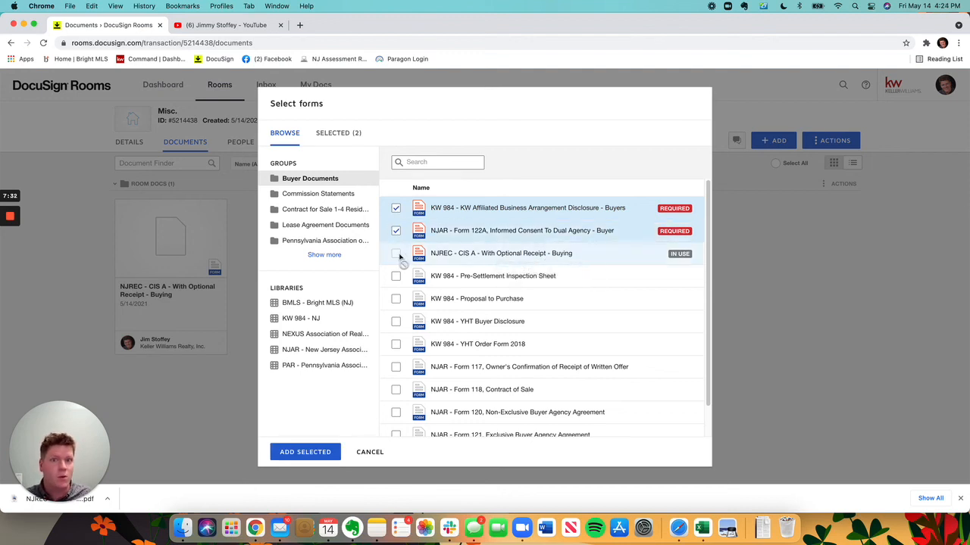
left_click(303, 452)
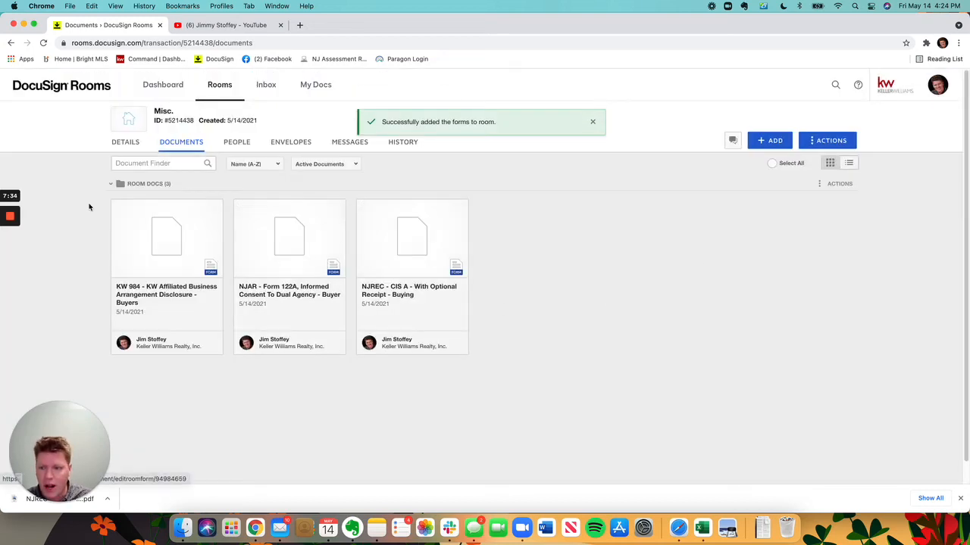
Step: Select all three room documents and clear the selection again
left_click(117, 208)
left_click(239, 208)
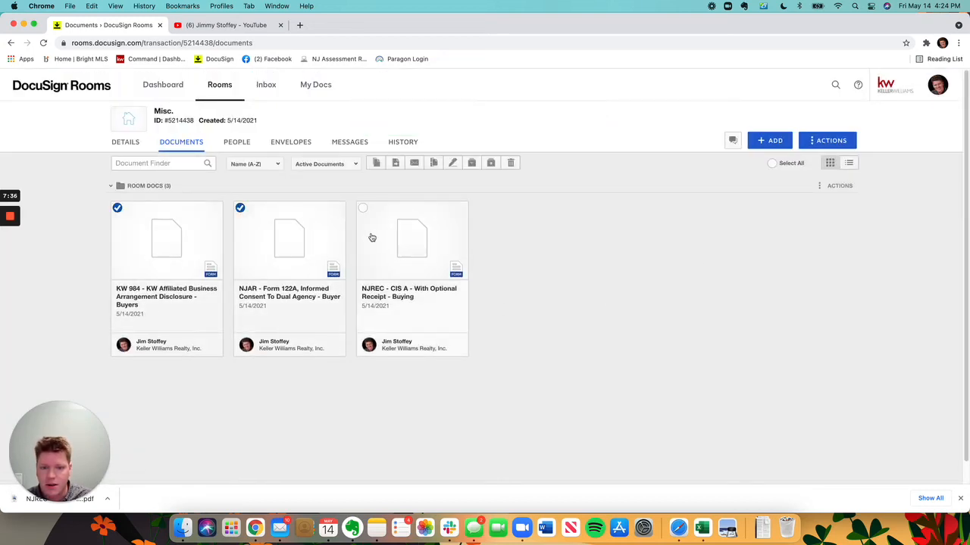
left_click(363, 208)
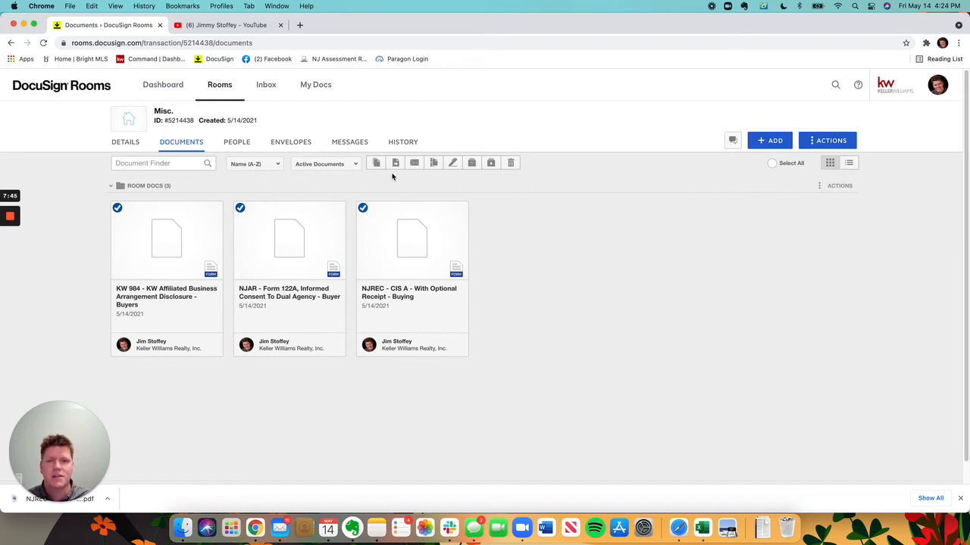
left_click(117, 207)
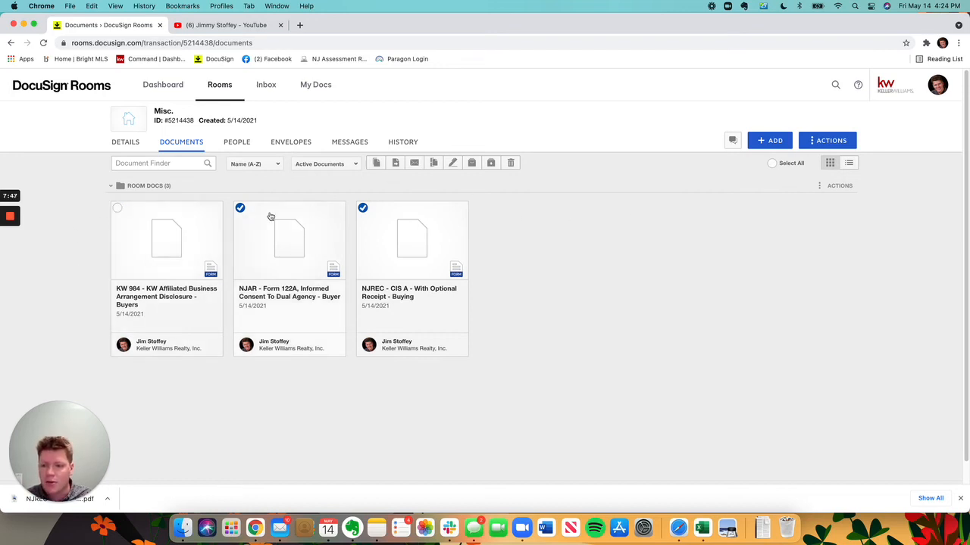
left_click(239, 207)
left_click(362, 208)
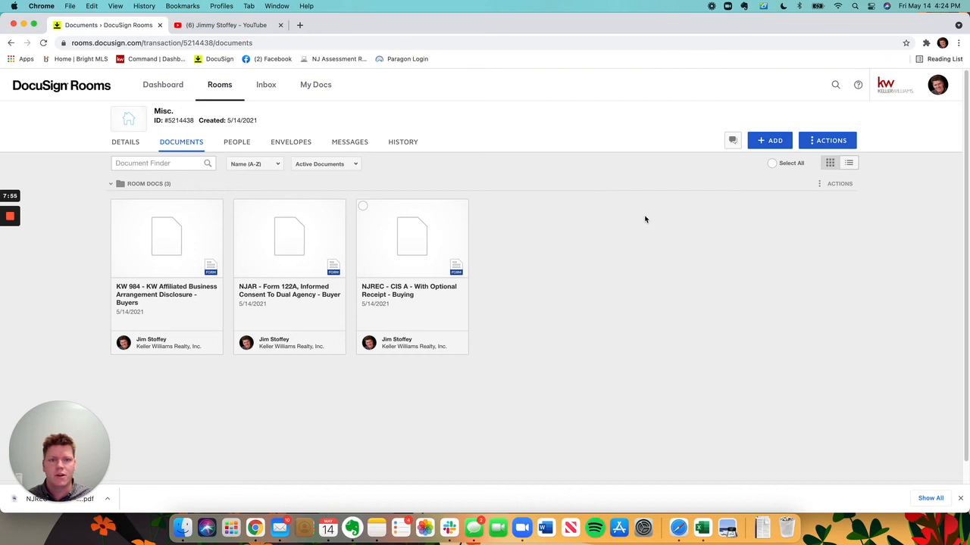
Step: Open the CIS A form, view the available document actions, and close the form
left_click(403, 303)
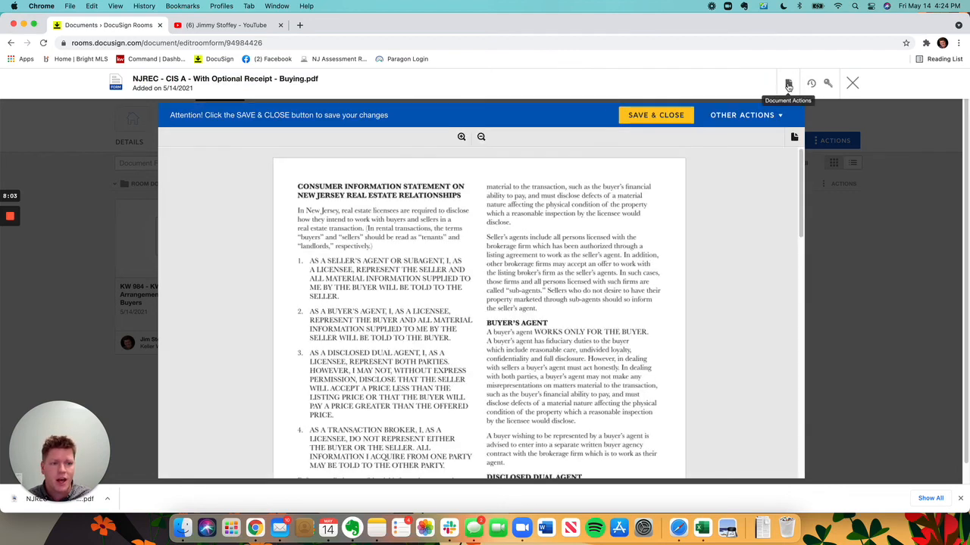
left_click(788, 84)
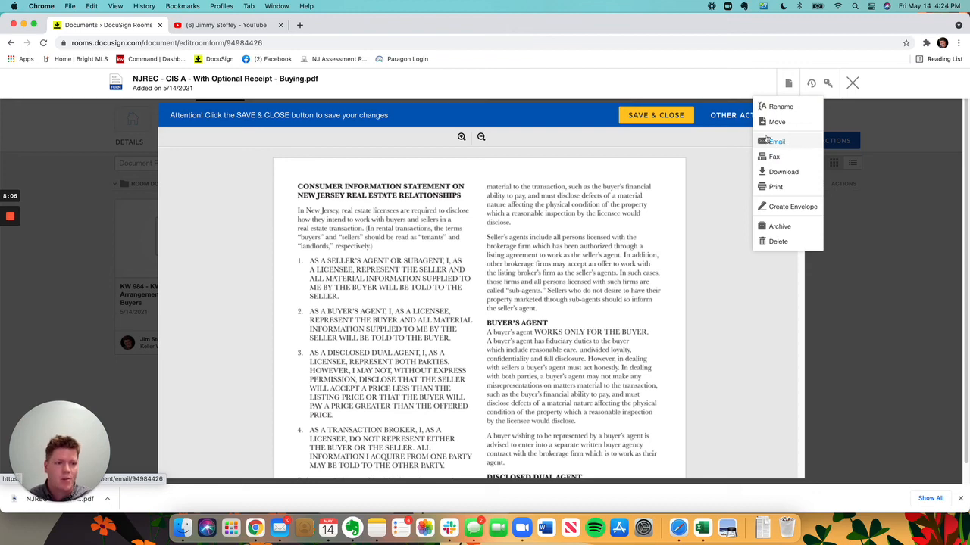
left_click(852, 83)
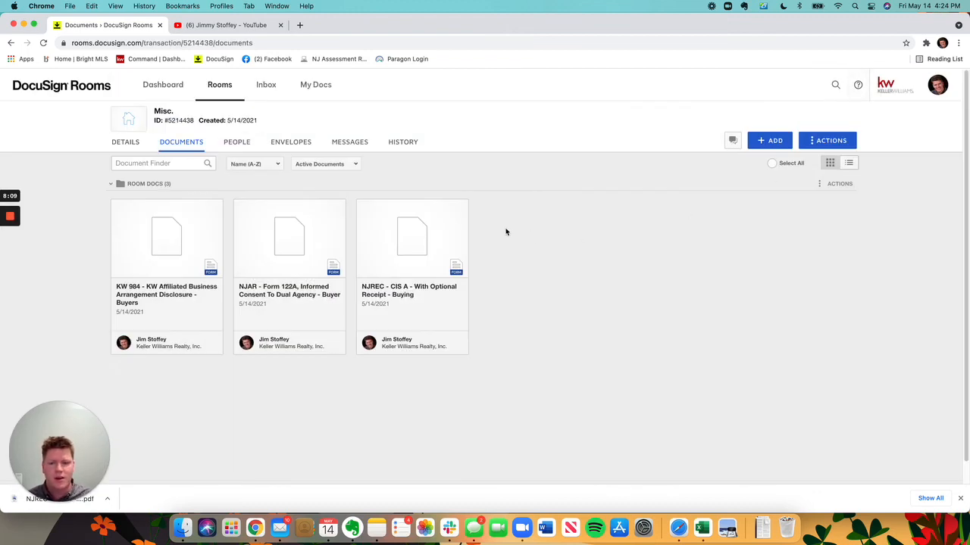
Step: Open NJAR Form 122A, Informed Consent To Dual Agency - Buyer, and check its licensee, brokerage and signature fields
left_click(296, 253)
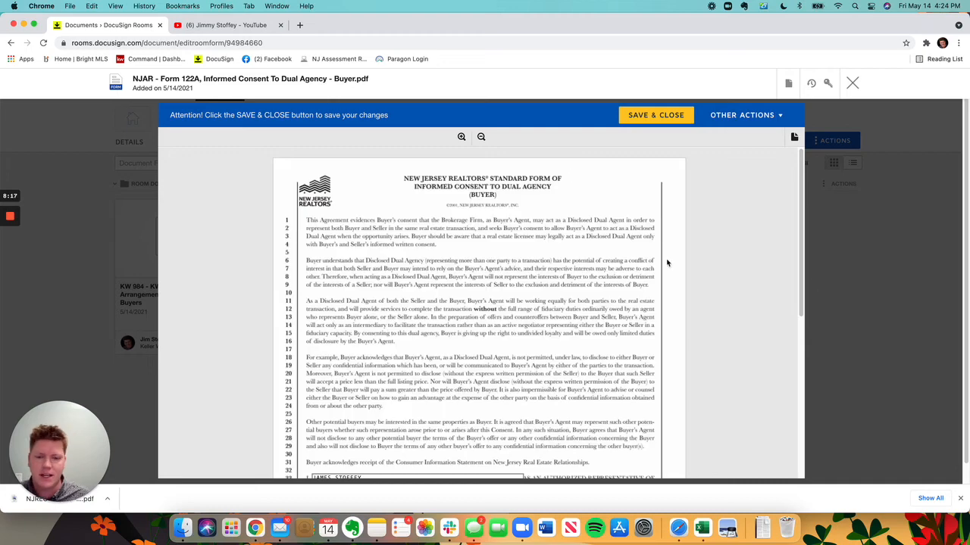
scroll(667, 263, "down", 8)
scroll(597, 306, "up", 3)
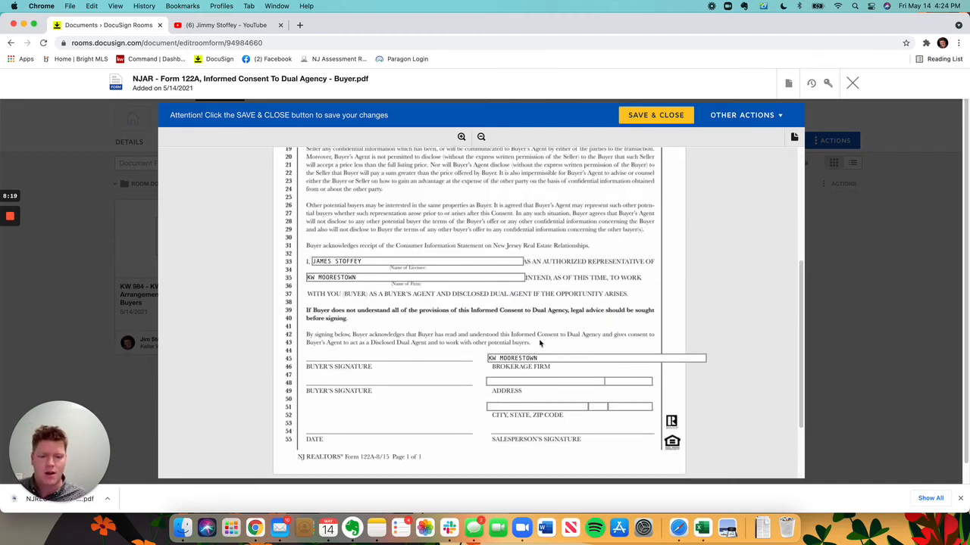